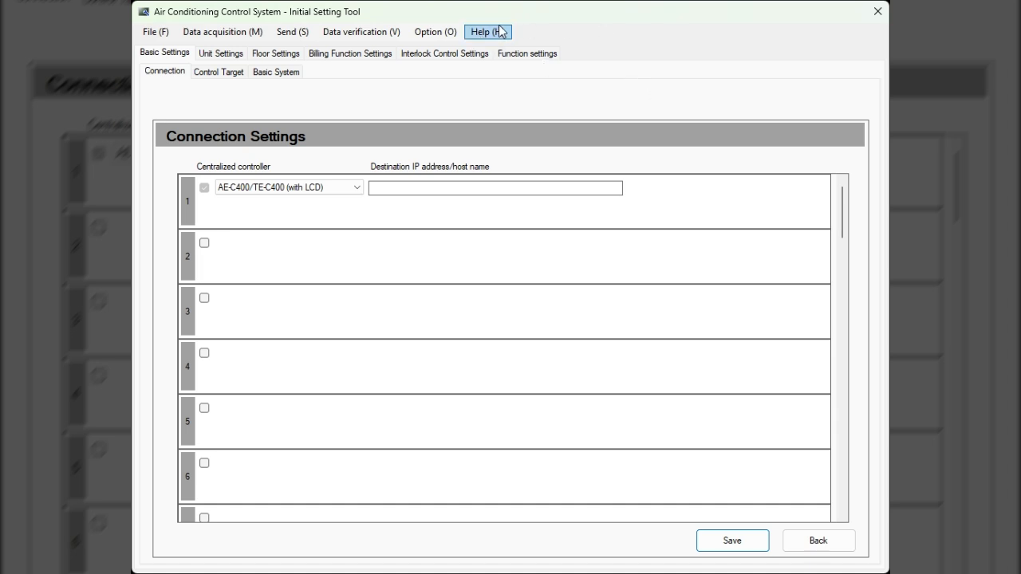
click(506, 55)
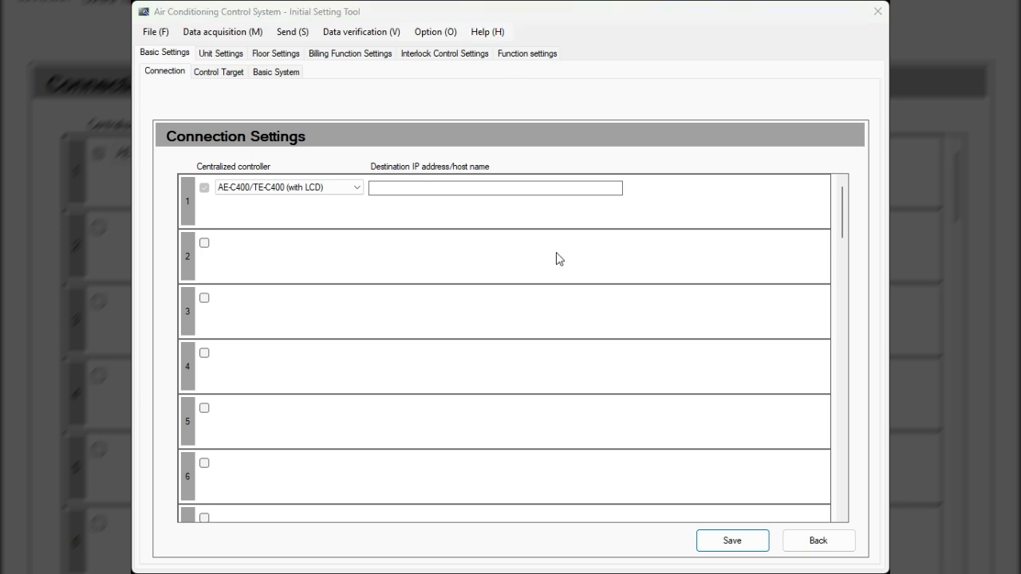
click(664, 234)
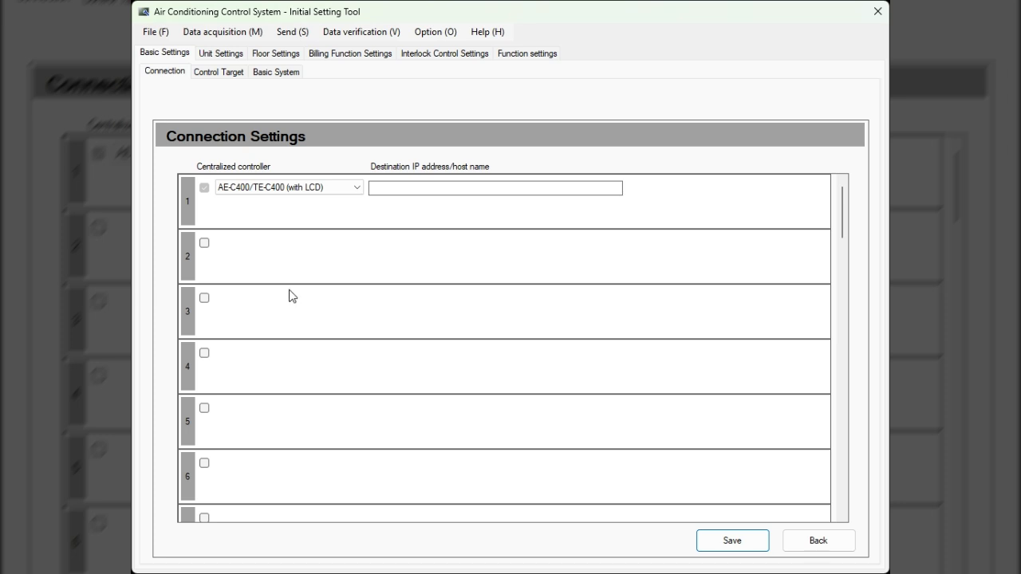
- Enable centralized controllers 2 and 3 and set controller 1's destination IP address to 192.168.1.1
click(204, 242)
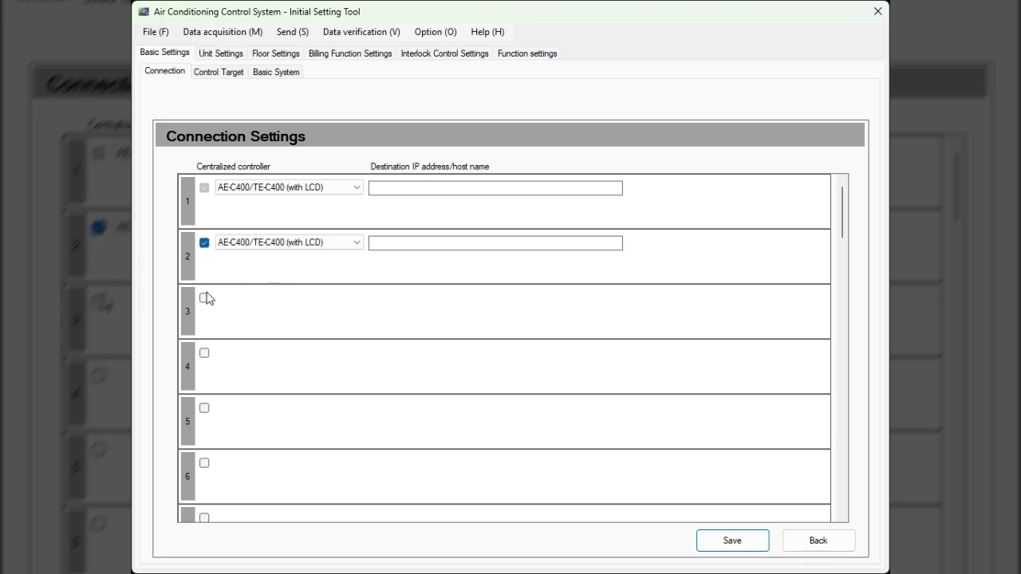
click(205, 298)
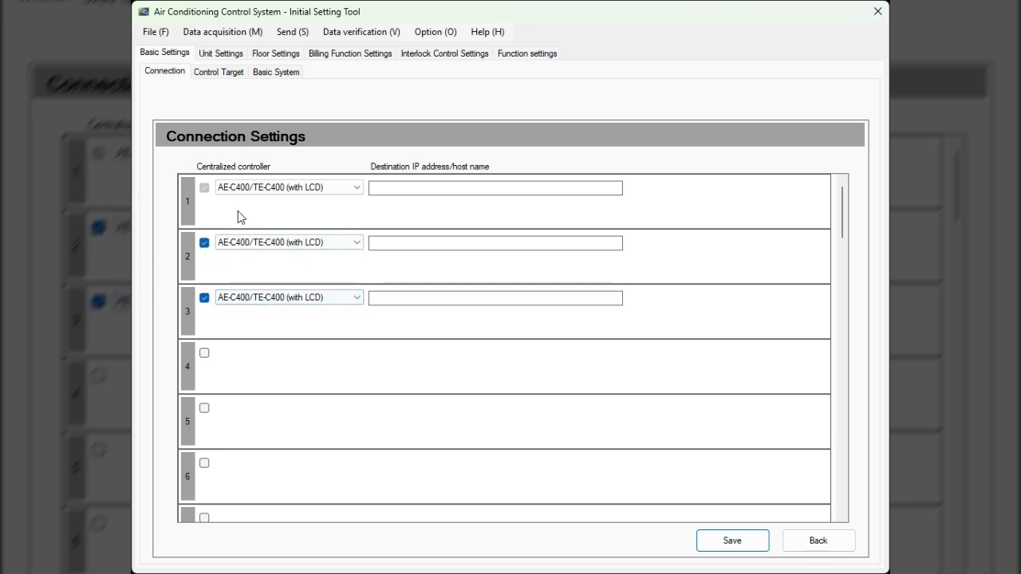
click(420, 187)
text(192.1)
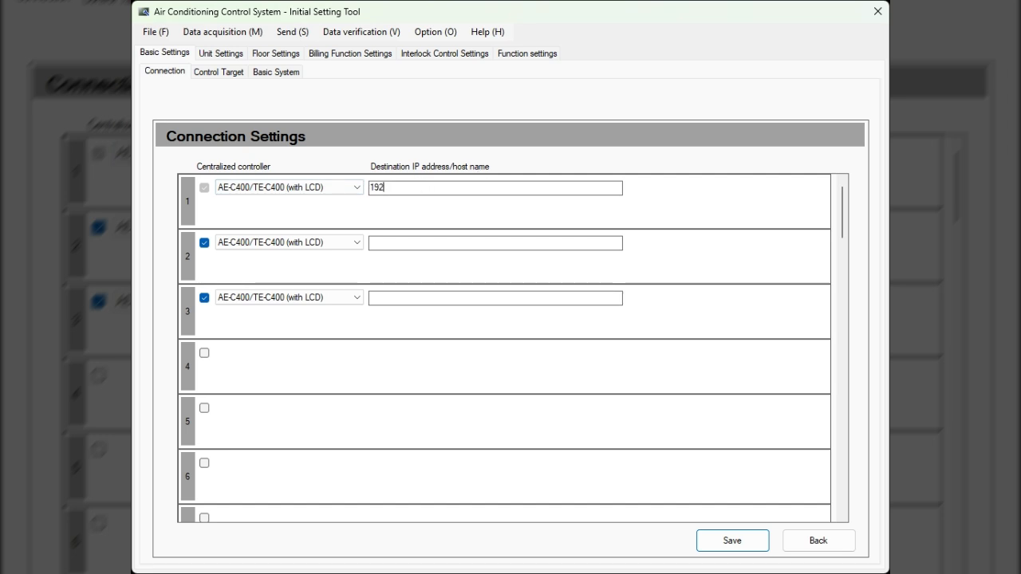
text(68.1.1)
- Copy controller 1's IP address into the address fields of controllers 2 and 3
drag(439, 190, 228, 202)
key(ctrl+c)
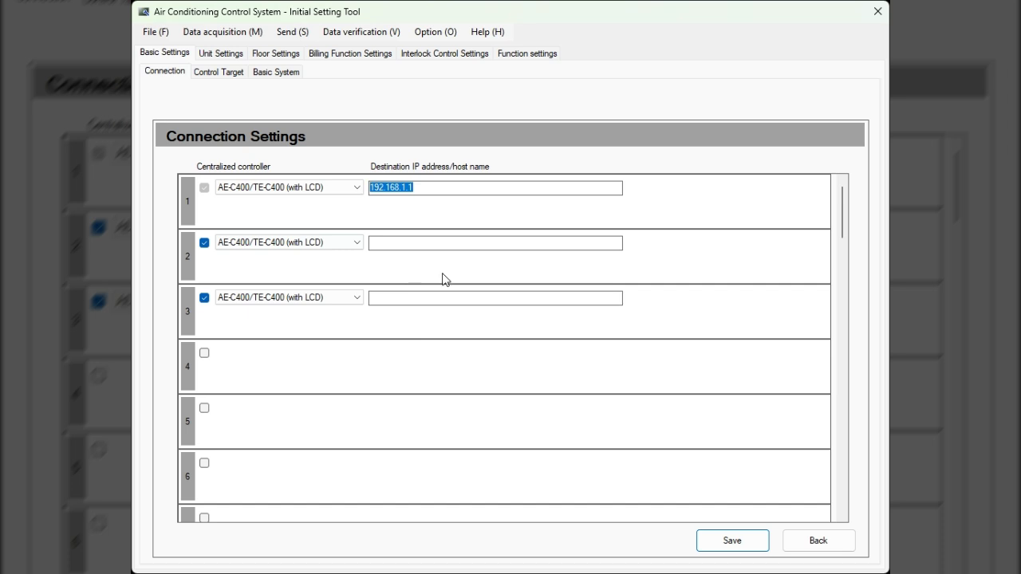
click(479, 237)
key(ctrl+v)
click(442, 293)
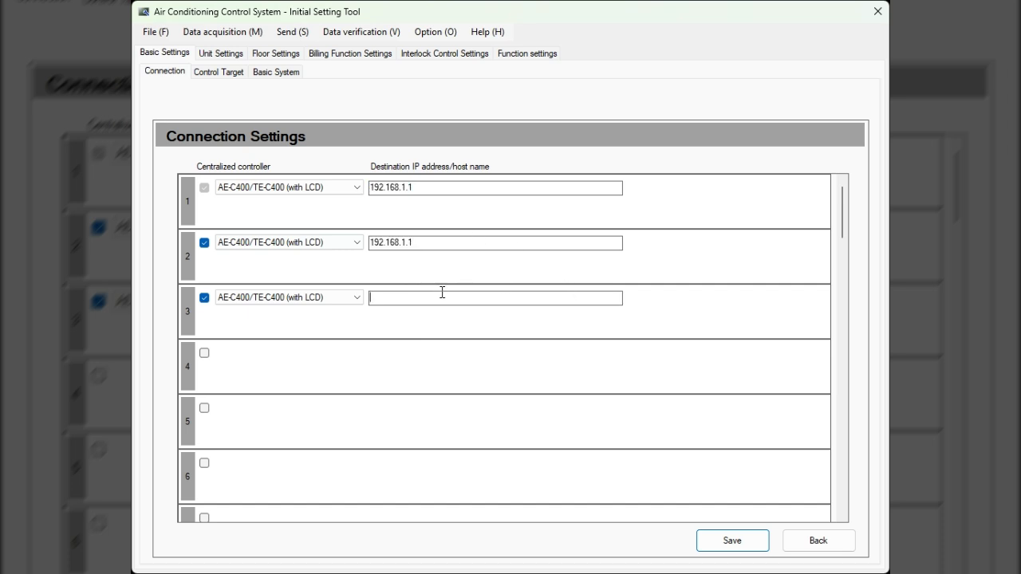
key(ctrl+v)
- Change the addresses of controllers 2 and 3 to 192.168.1.2 and 192.168.1.3, and set controller 3's type to EW-C50/TW-C50 (without LCD)
click(424, 243)
key(BackSpace)
text(2)
click(507, 298)
key(BackSpace)
text(3)
click(252, 296)
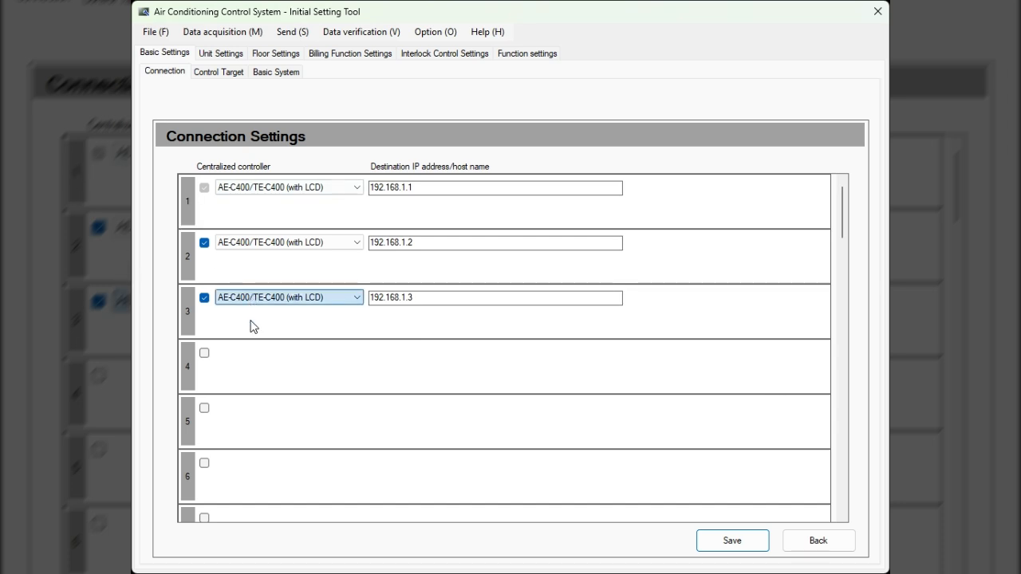
click(250, 322)
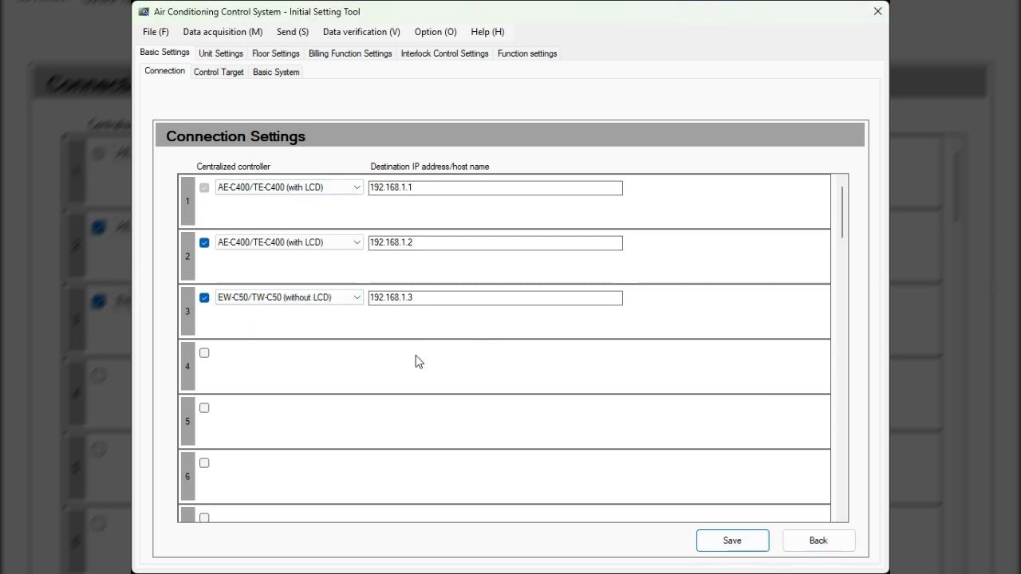
- Assign control targets 1, 2 and 3 to controller 1's WEB and LCD displays and controller 2's LCD display, and save the settings
click(217, 72)
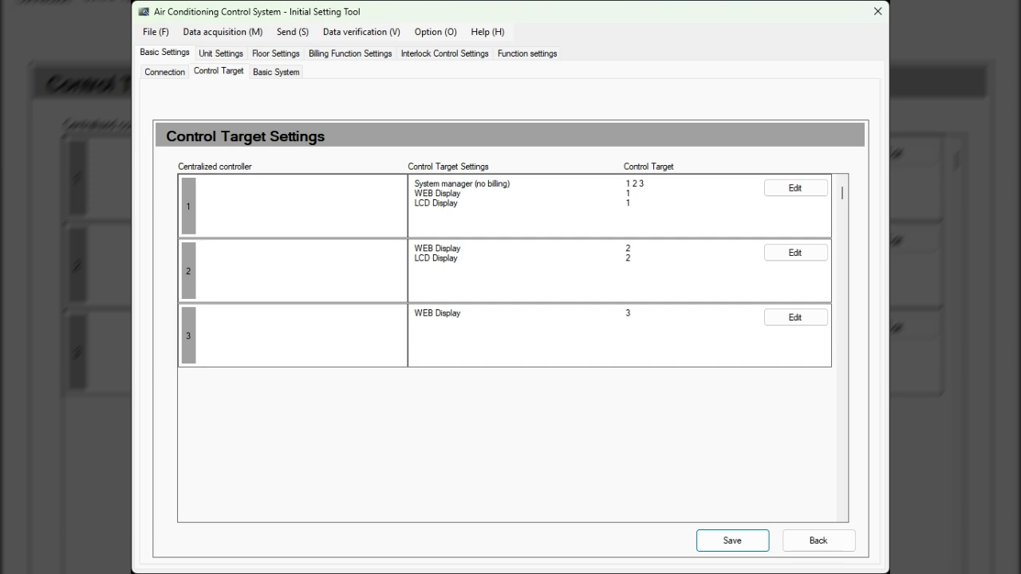
click(794, 190)
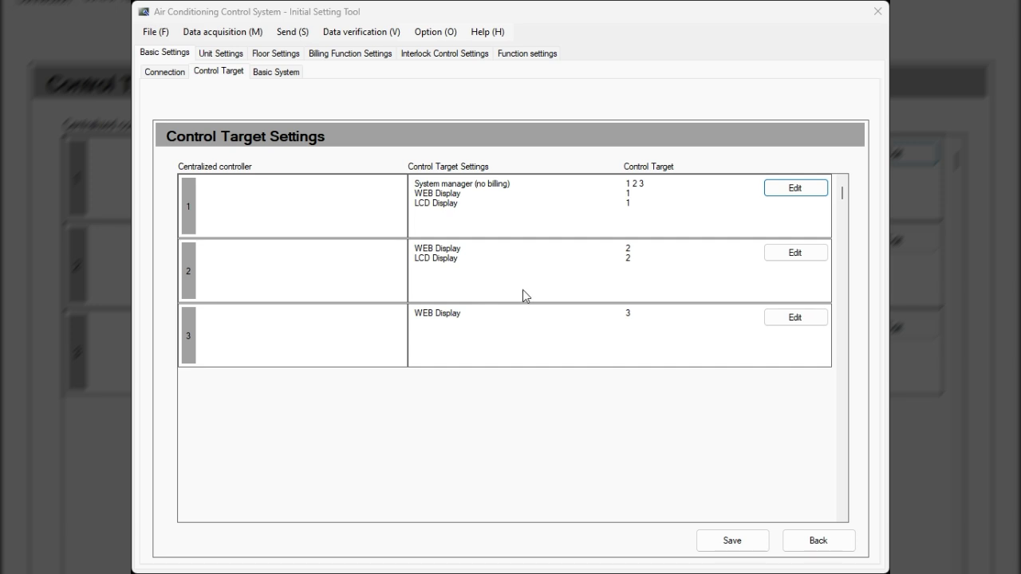
click(642, 407)
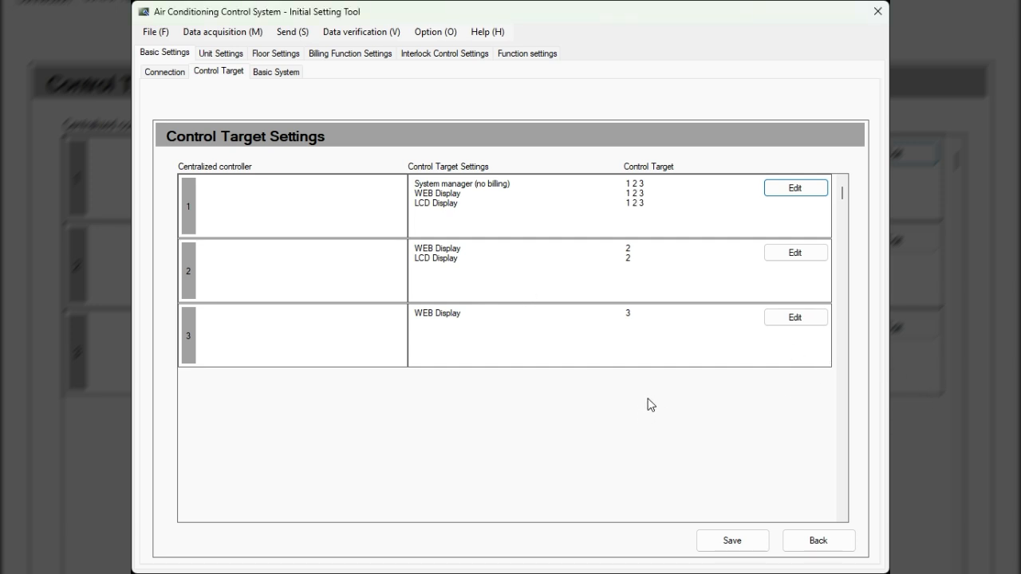
click(795, 254)
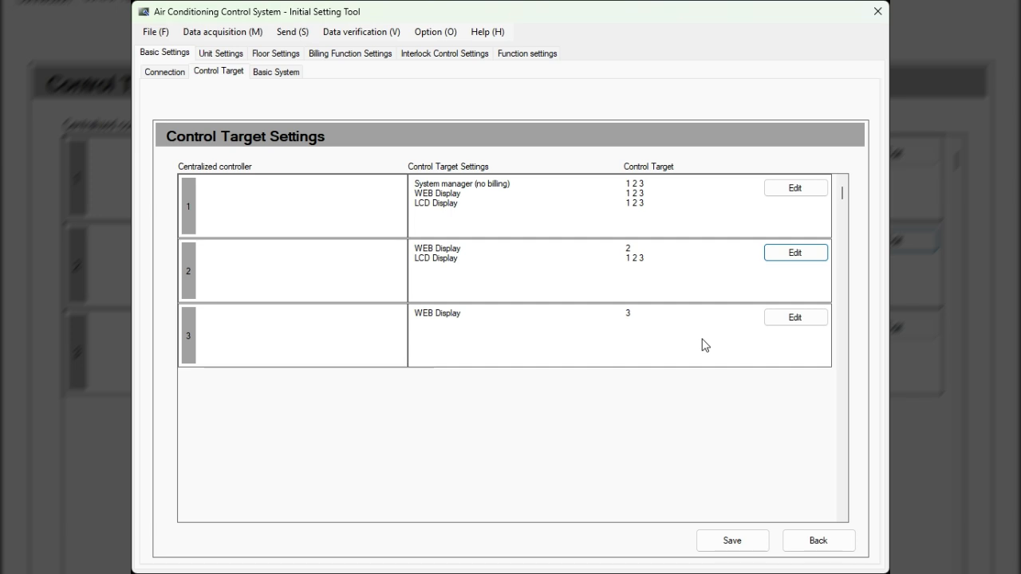
click(733, 540)
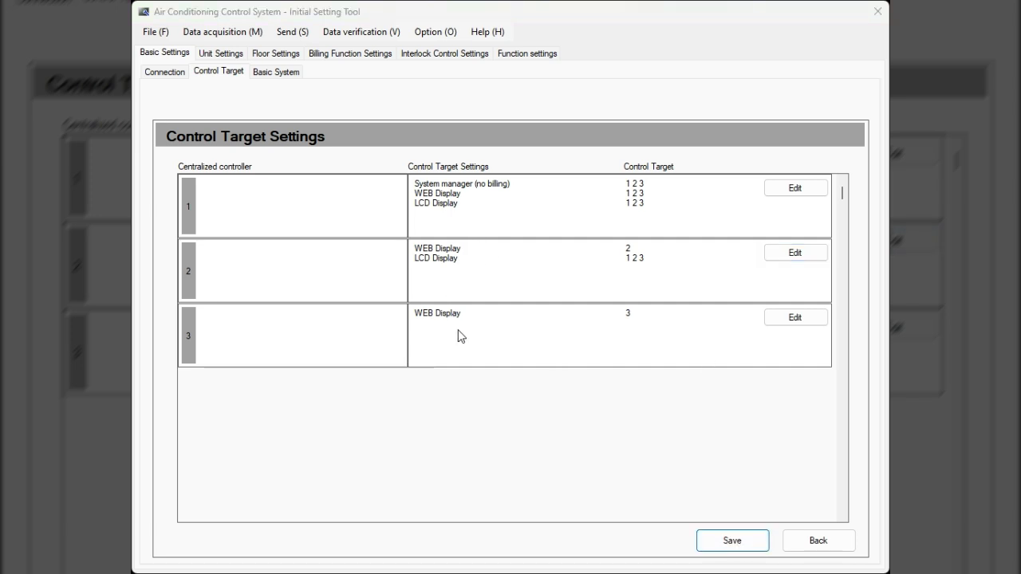
- Name centralized controller 1 "Master" in the basic system settings and save
click(271, 73)
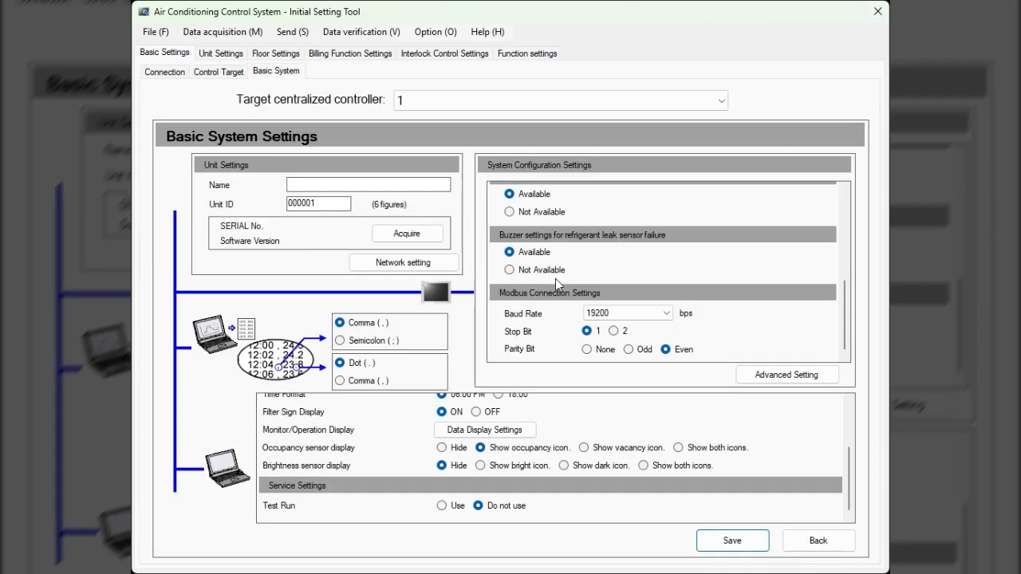
click(376, 184)
text(Copntro)
key(BackSpace)
key(BackSpace)
key(BackSpace)
double_click(297, 184)
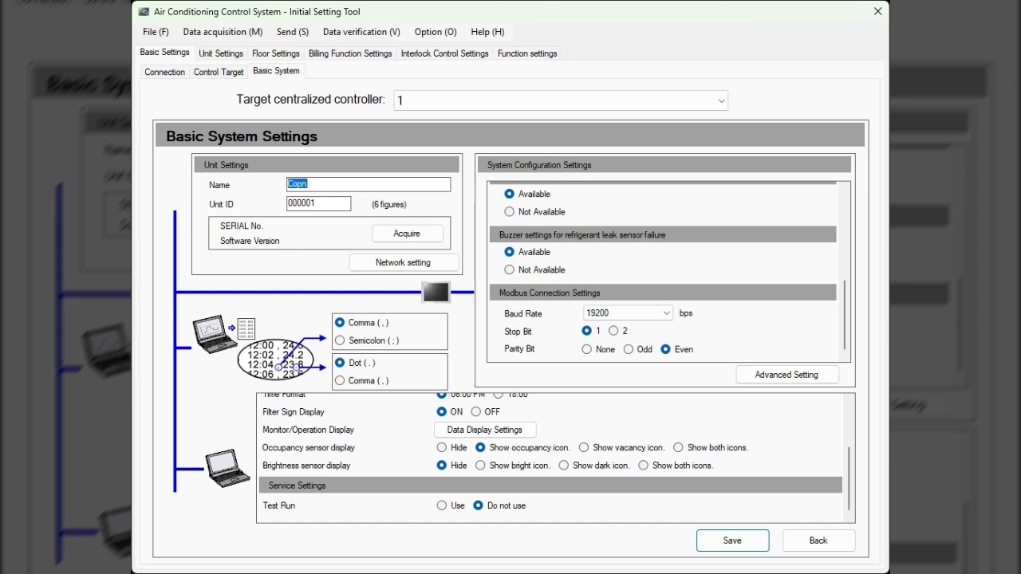
text(Master)
click(722, 544)
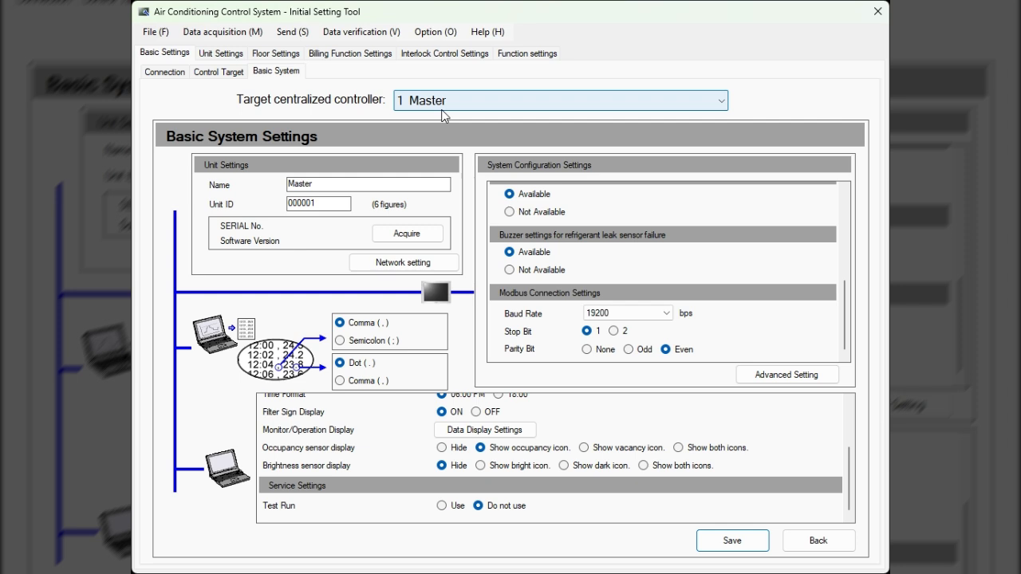
- Name centralized controller 2 "Exp #1" in the basic system settings and save
click(452, 102)
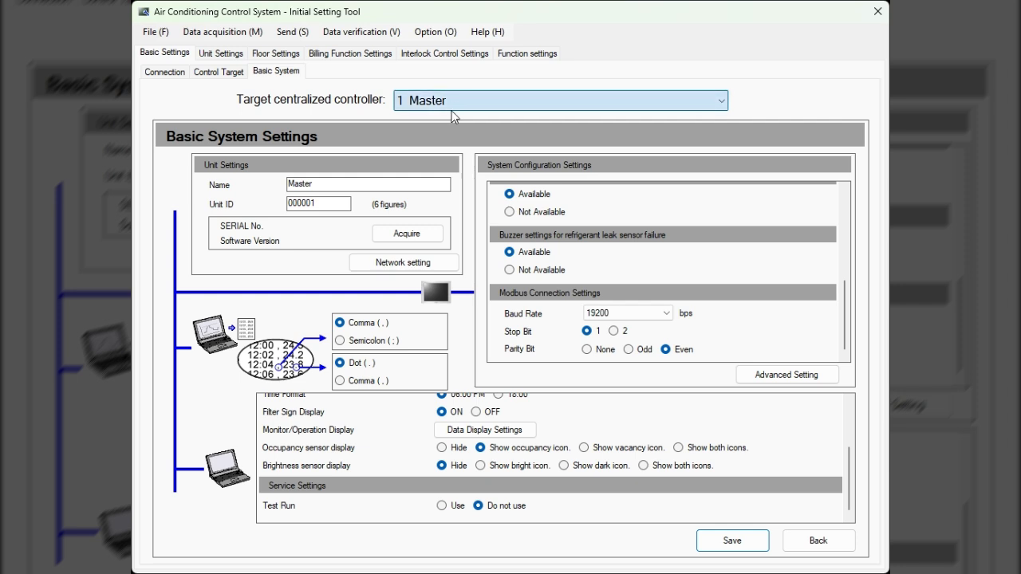
click(454, 142)
click(325, 184)
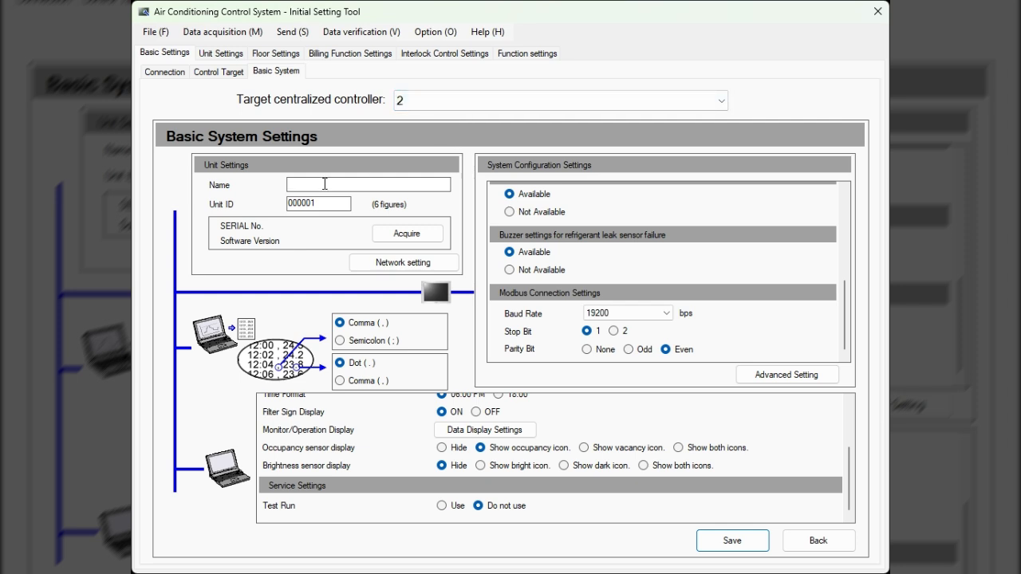
text(Exp #1)
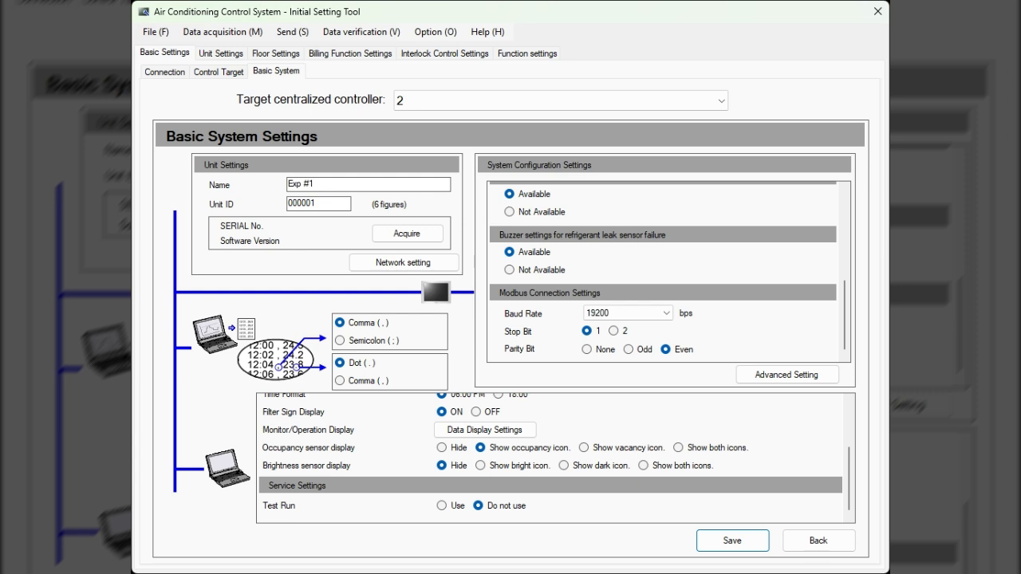
click(724, 541)
click(495, 349)
- Name centralized controller 3 "Exp #2" in the basic system settings and save
click(457, 101)
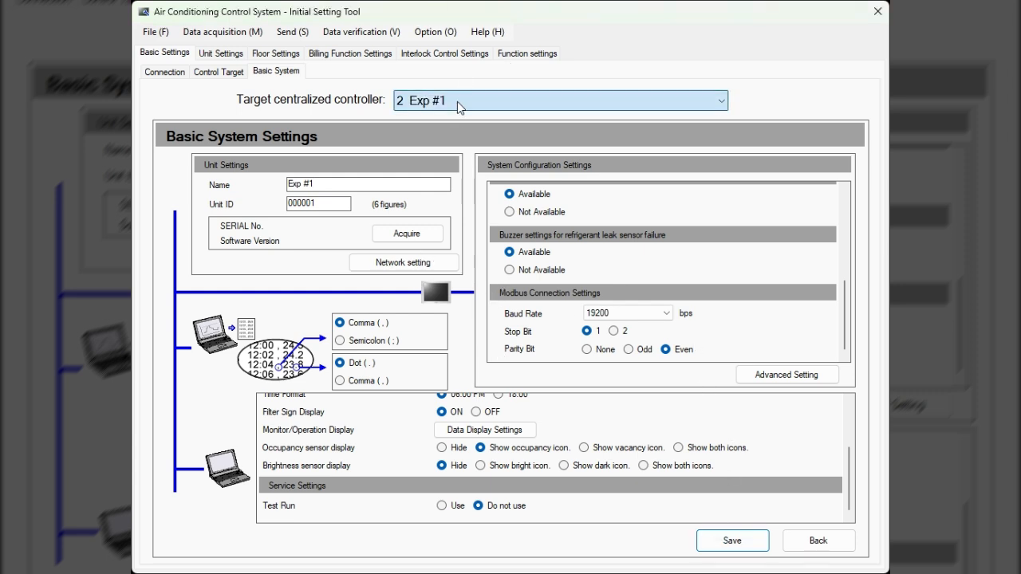
click(411, 150)
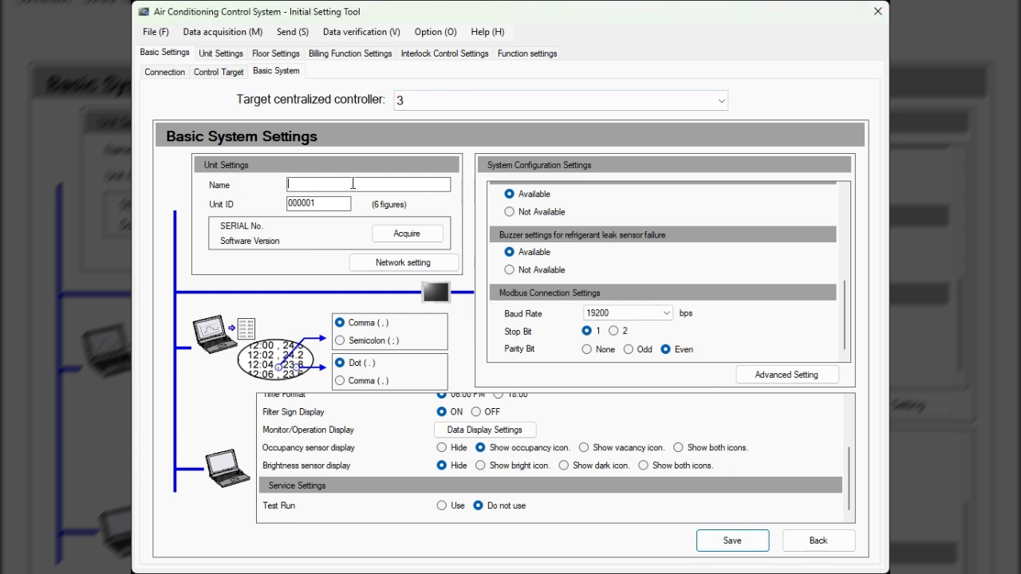
text(Exp#2)
click(303, 183)
click(750, 545)
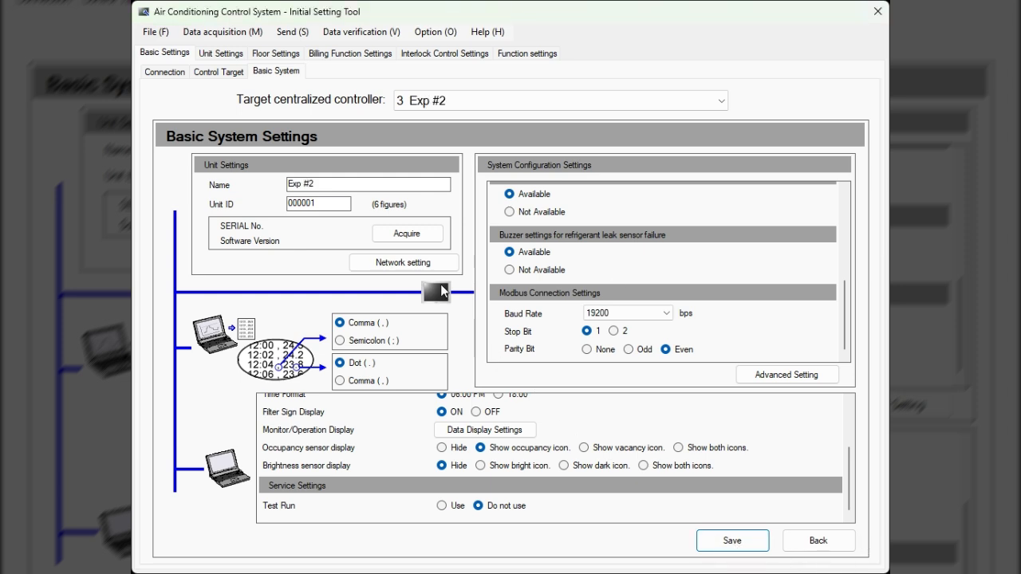
- Switch to the Master controller and try to acquire its serial number and software version
click(459, 124)
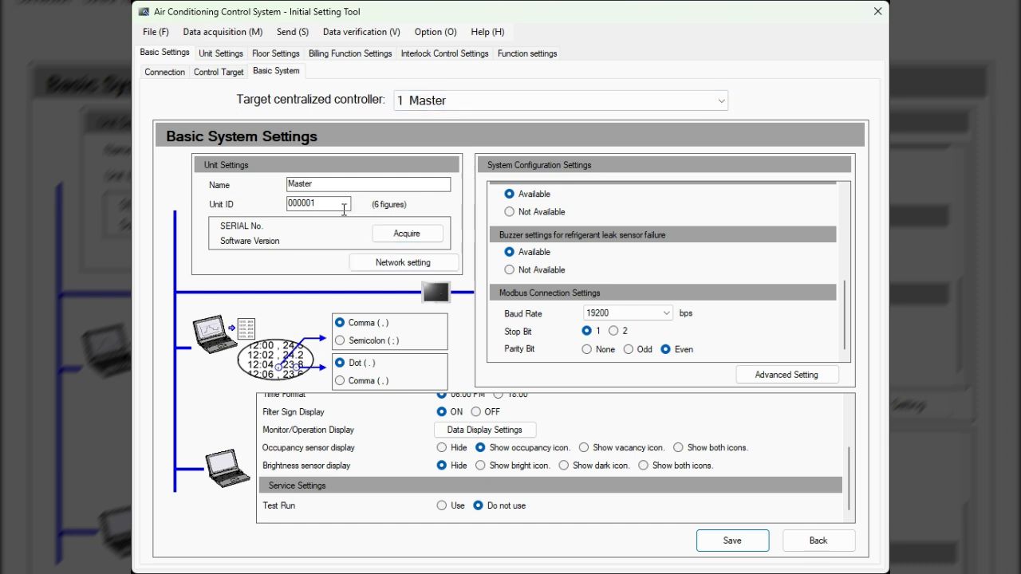
click(391, 238)
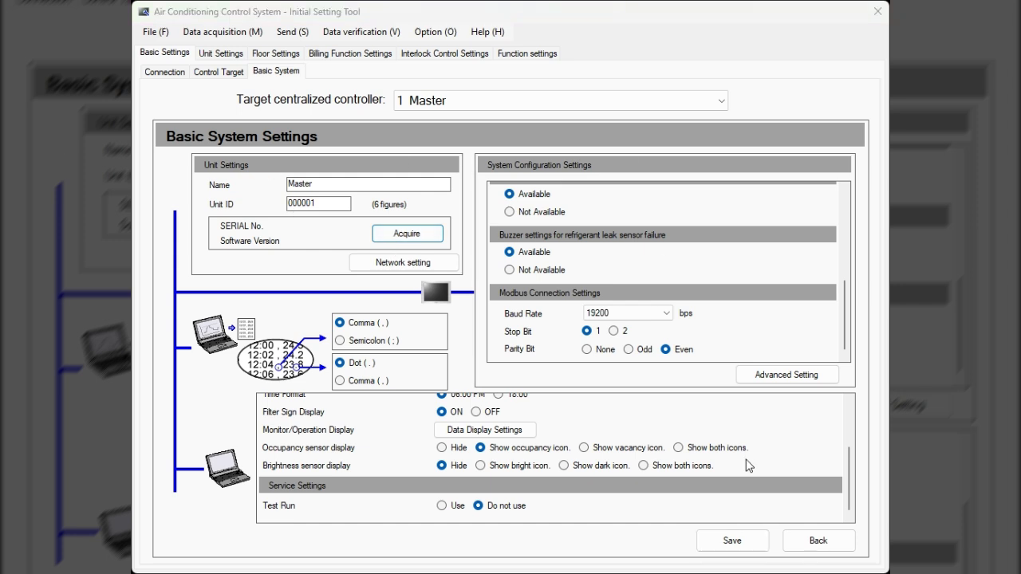
click(518, 356)
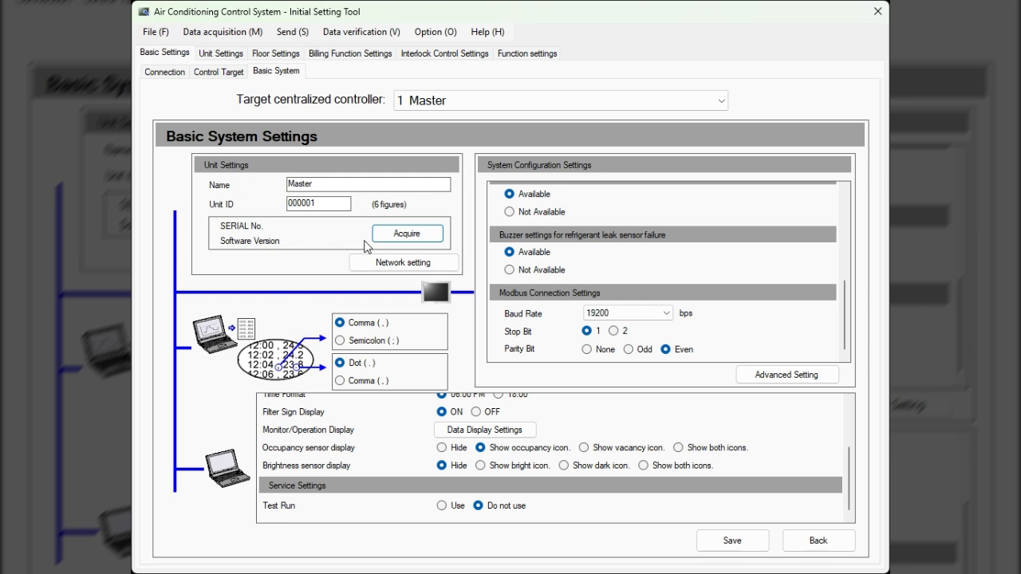
- Review the Master controller's network settings and its M-NET, external input/output and refrigerant leak buzzer settings
click(402, 263)
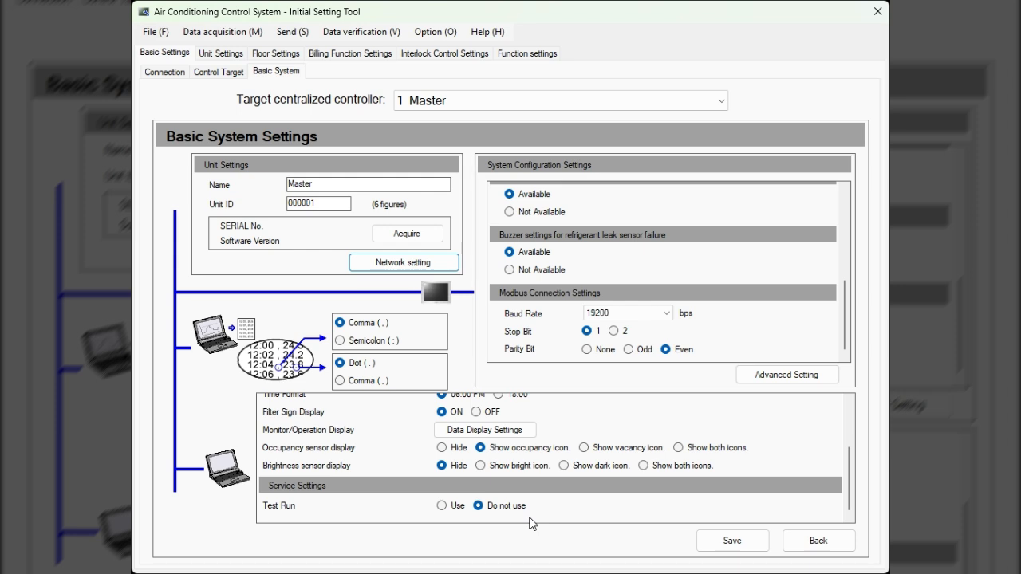
scroll(575, 334, up, 10)
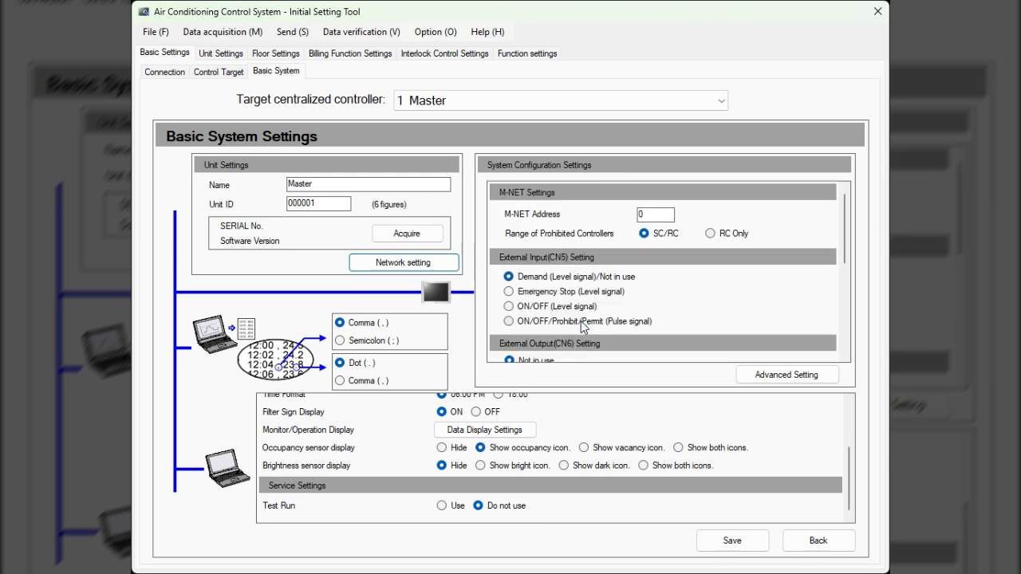
scroll(581, 320, down, 10)
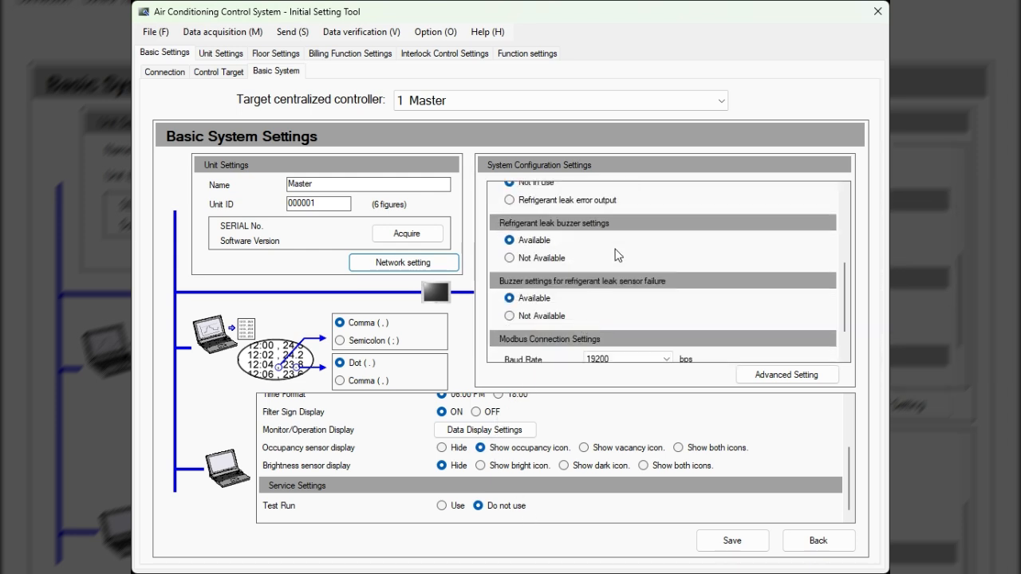
scroll(625, 236, up, 10)
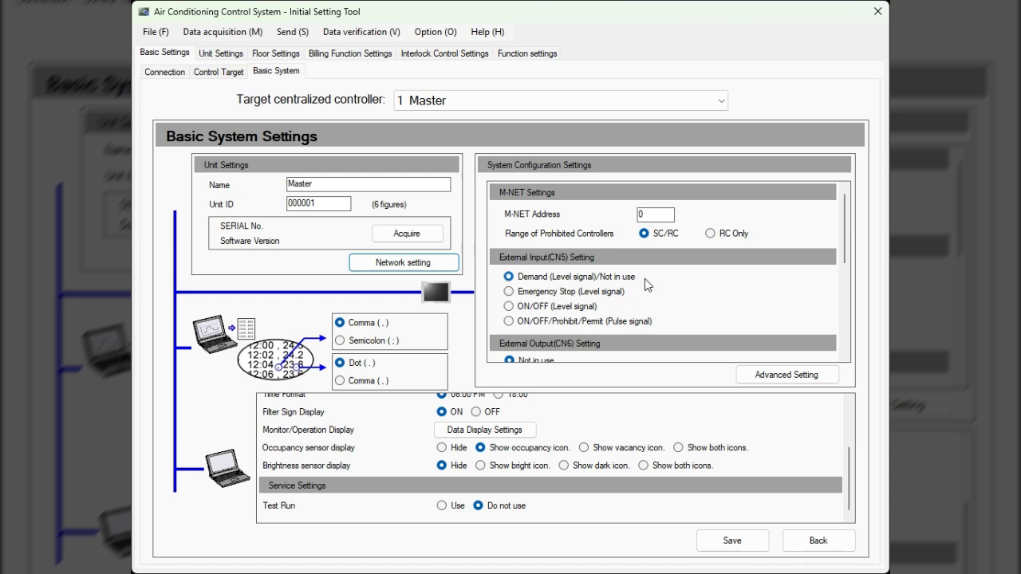
scroll(645, 279, down, 5)
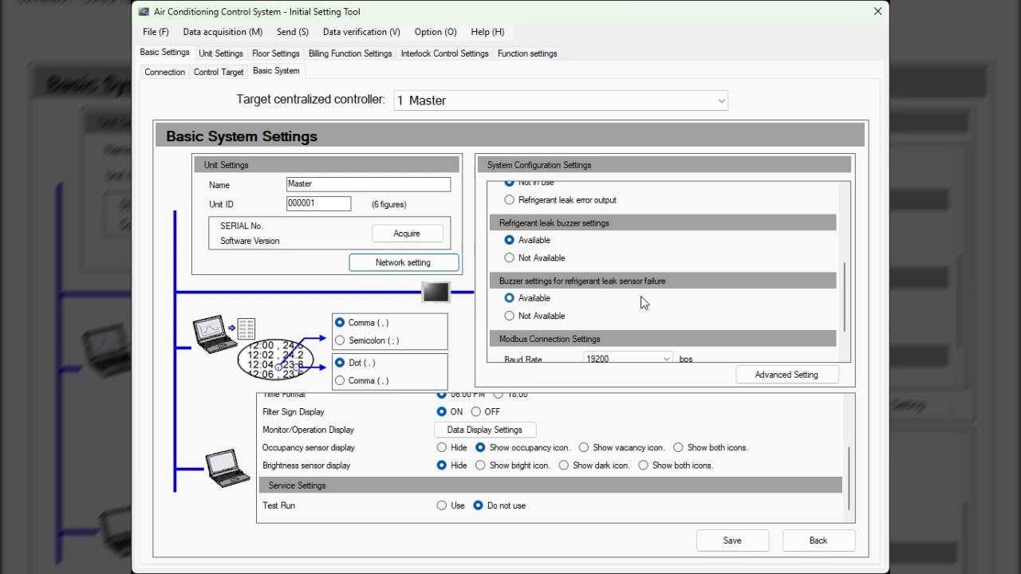
scroll(643, 300, up, 3)
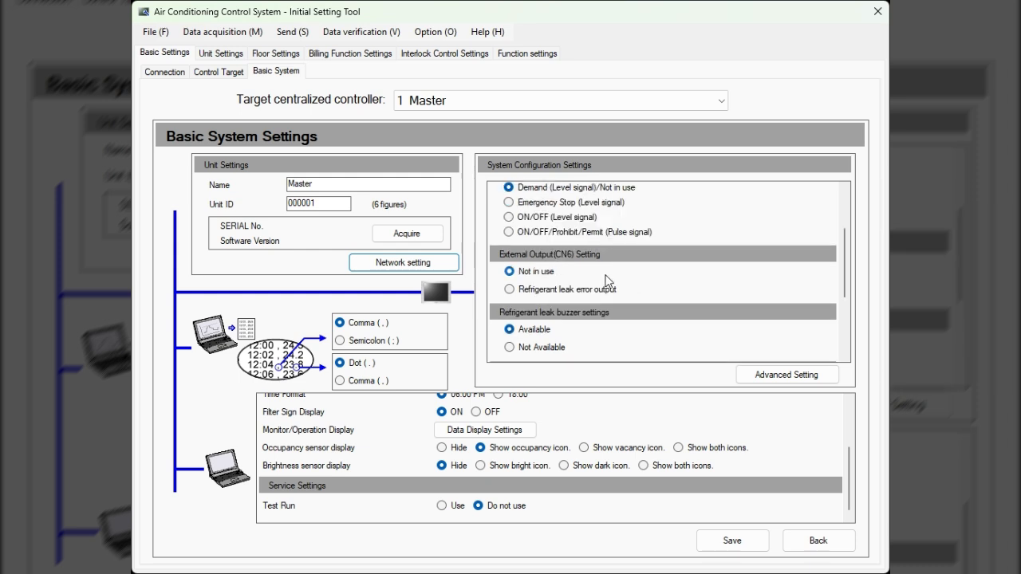
- Set the Master controller's Modbus connection baud rate to 57600 bps
scroll(608, 279, down, 3)
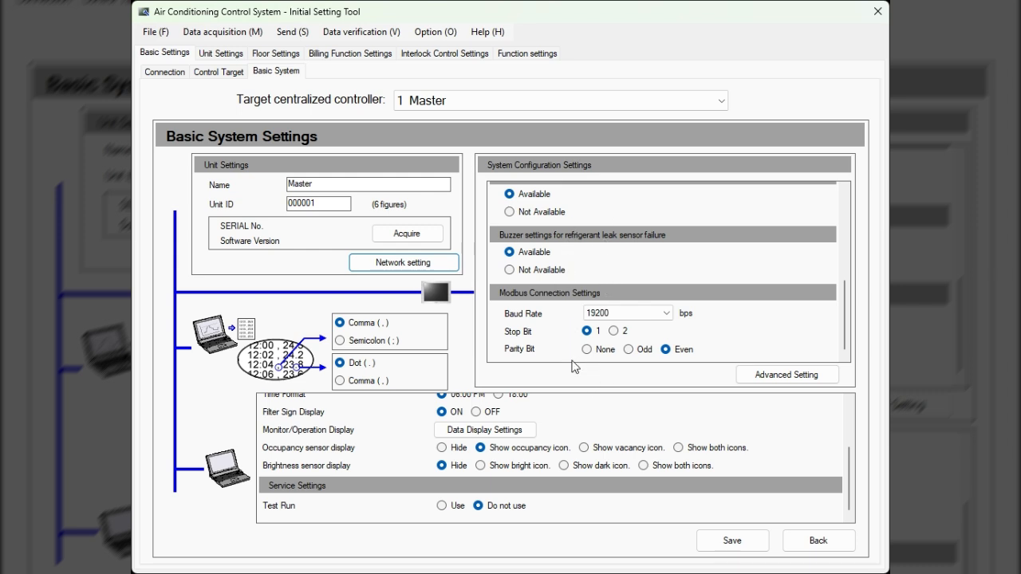
click(627, 316)
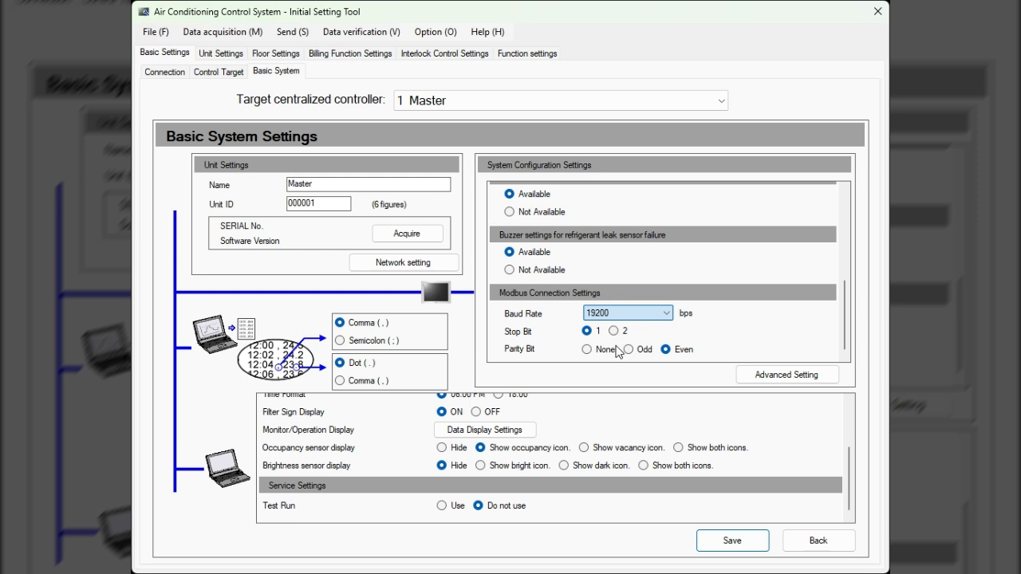
click(618, 353)
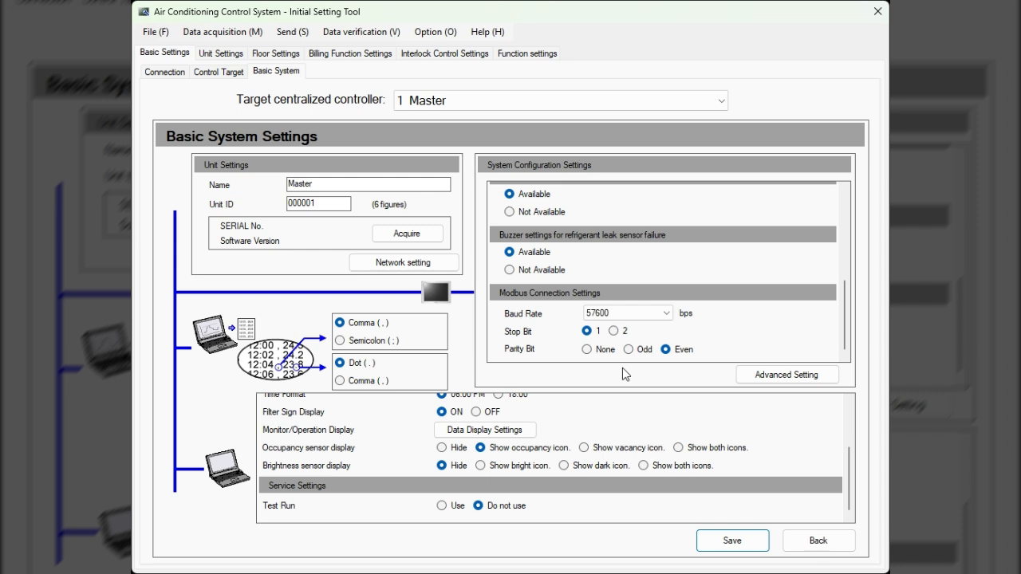
- Review the Master controller's display format and data display settings, and save its basic system settings
scroll(489, 501, up, 3)
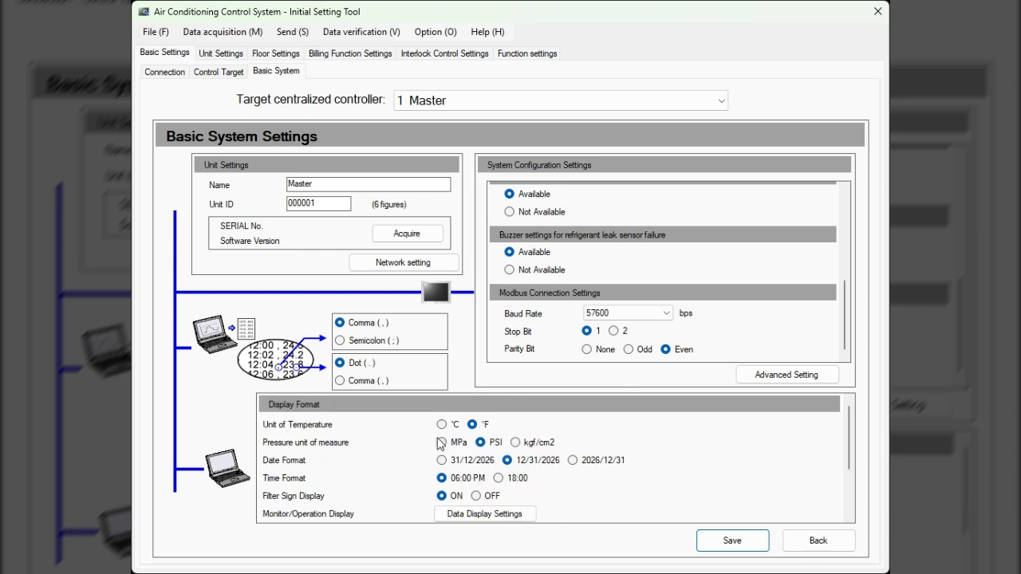
scroll(438, 444, down, 3)
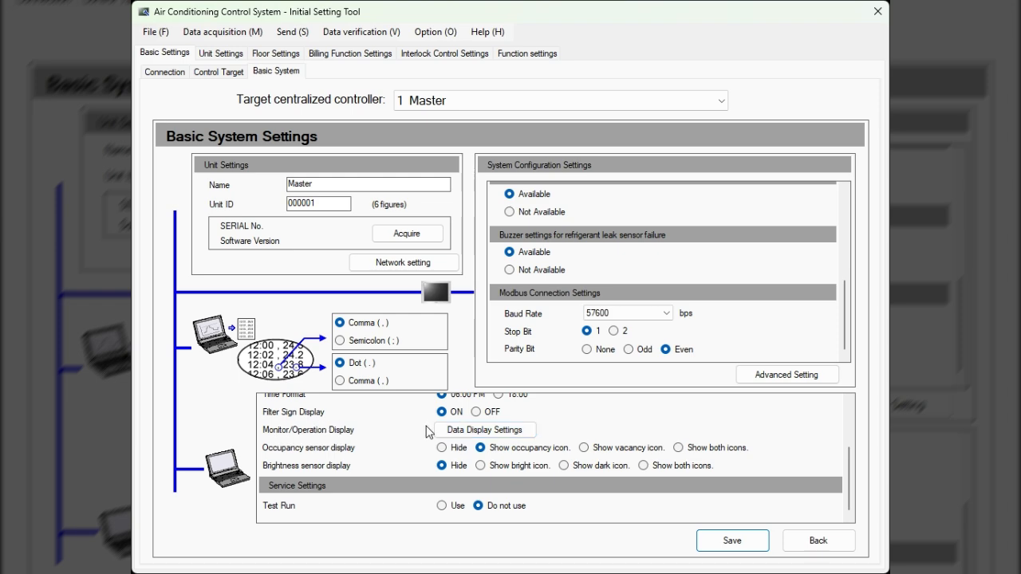
click(492, 436)
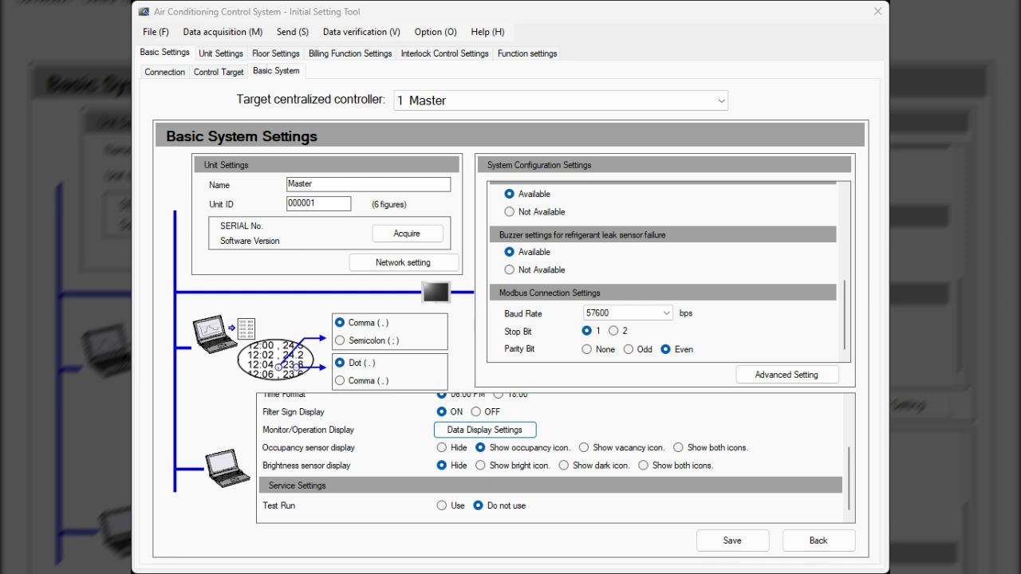
click(725, 542)
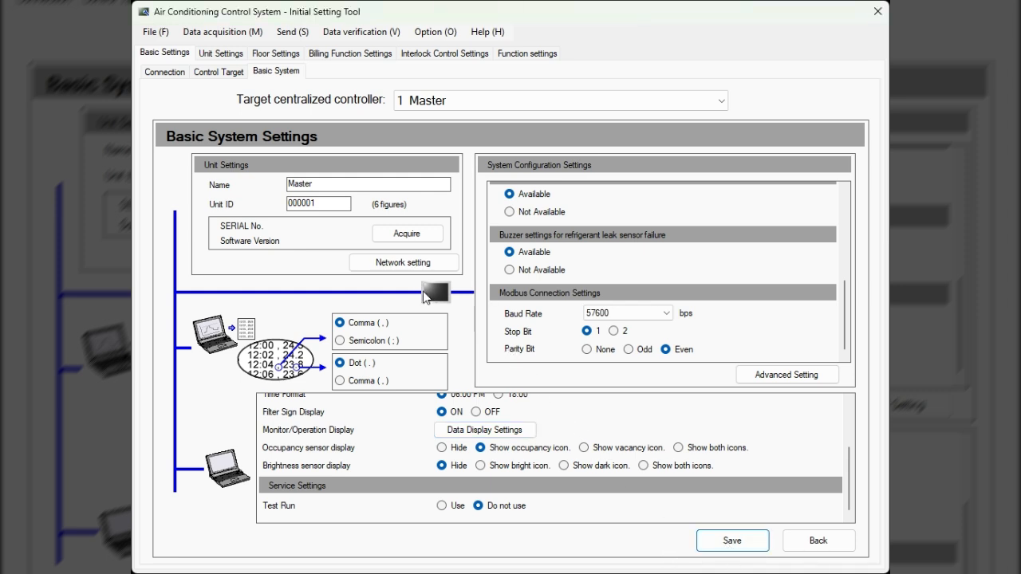
- In the Master controller's group settings, name group 1 after a person's office and assign the indoor unit at address 1
click(231, 55)
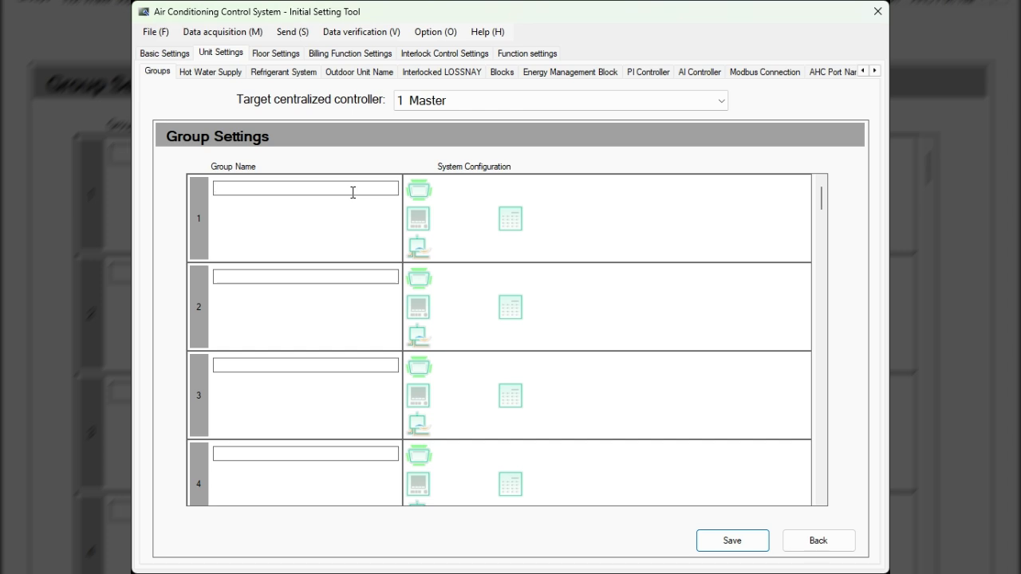
text(PEFY 36)
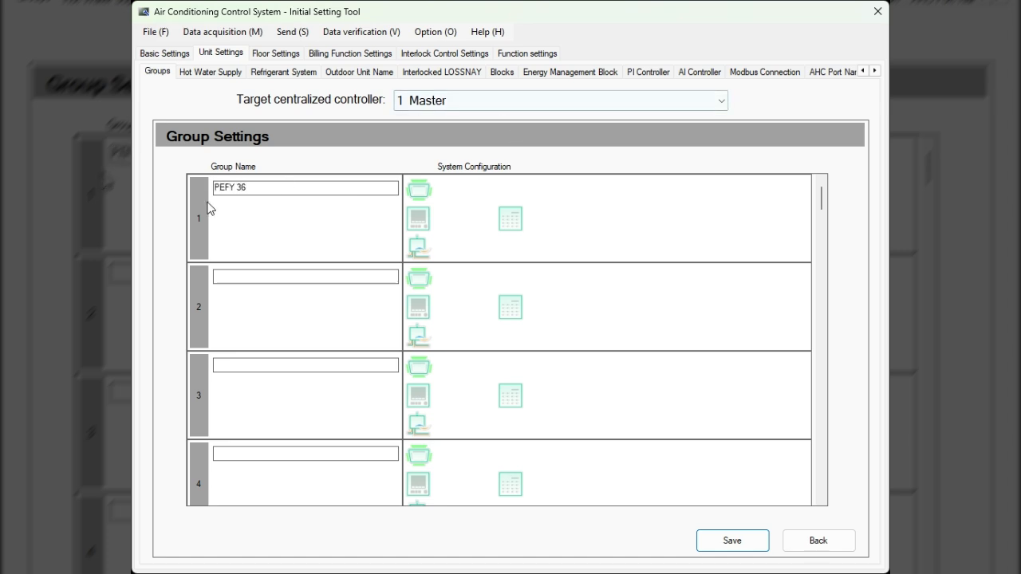
drag(251, 188, 208, 188)
text(Juans Office)
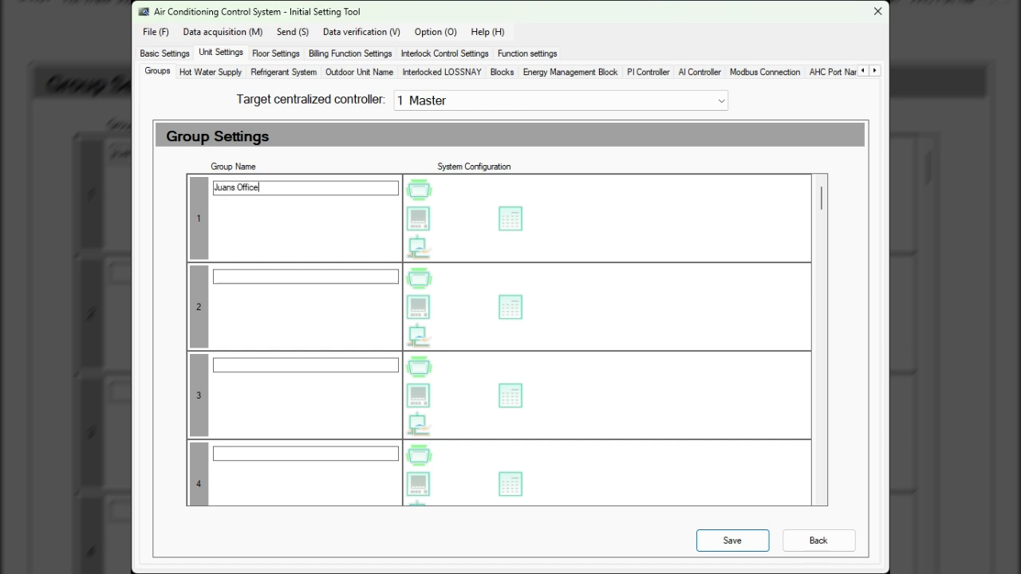
click(418, 192)
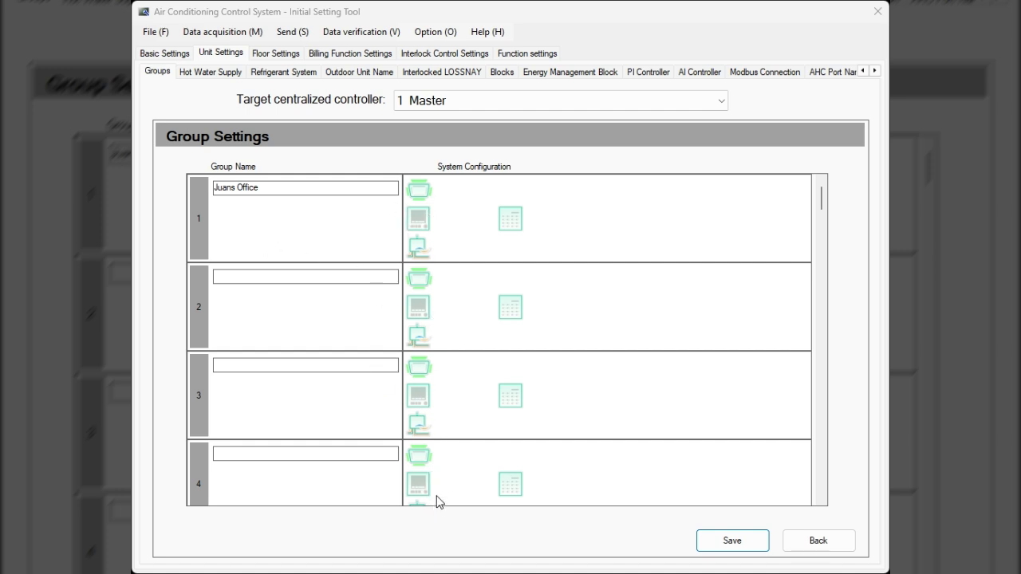
click(433, 458)
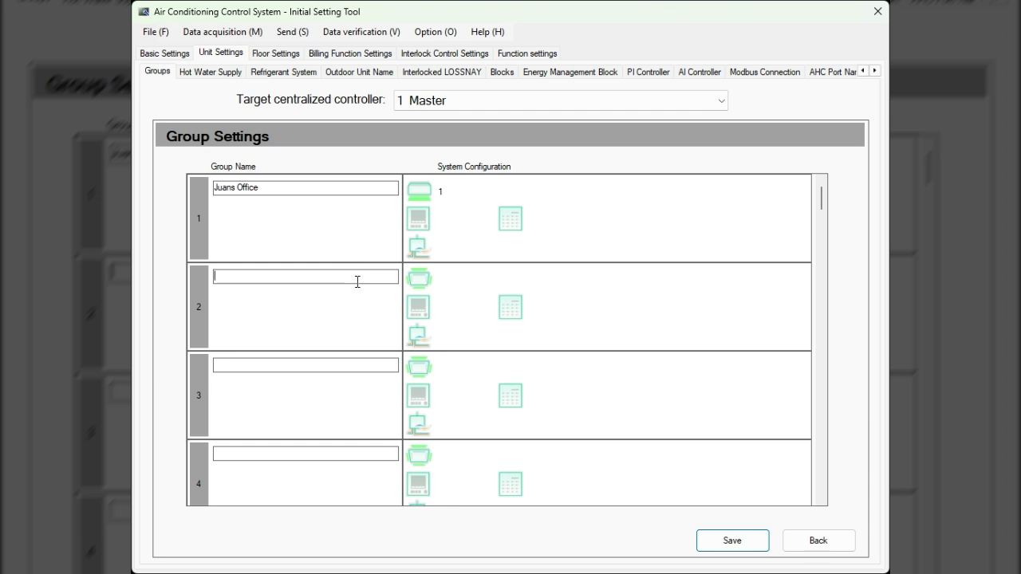
- Name group 2 "P-Series" and assign the unit at address 2 to it
text(P-Series)
click(419, 279)
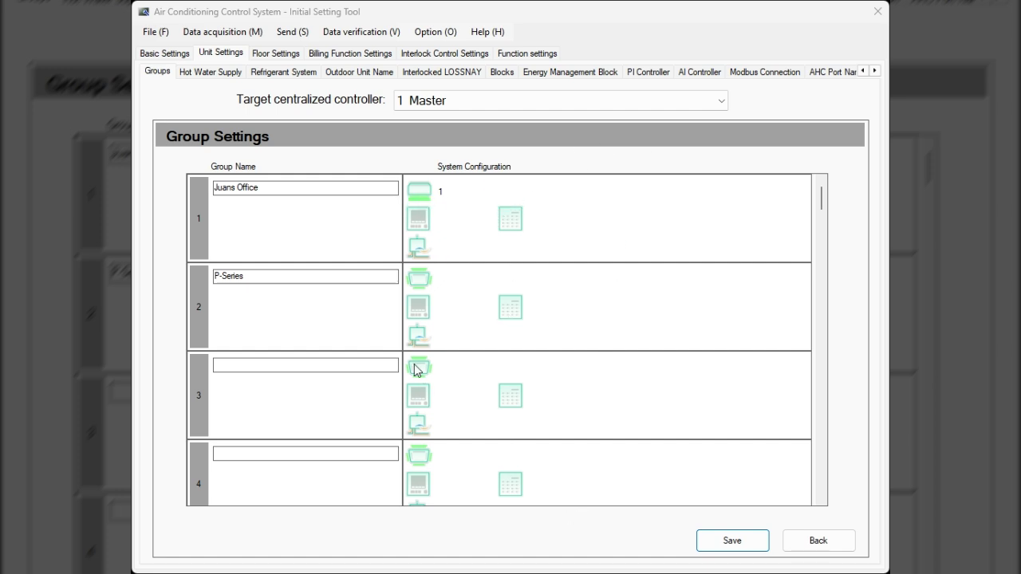
click(567, 481)
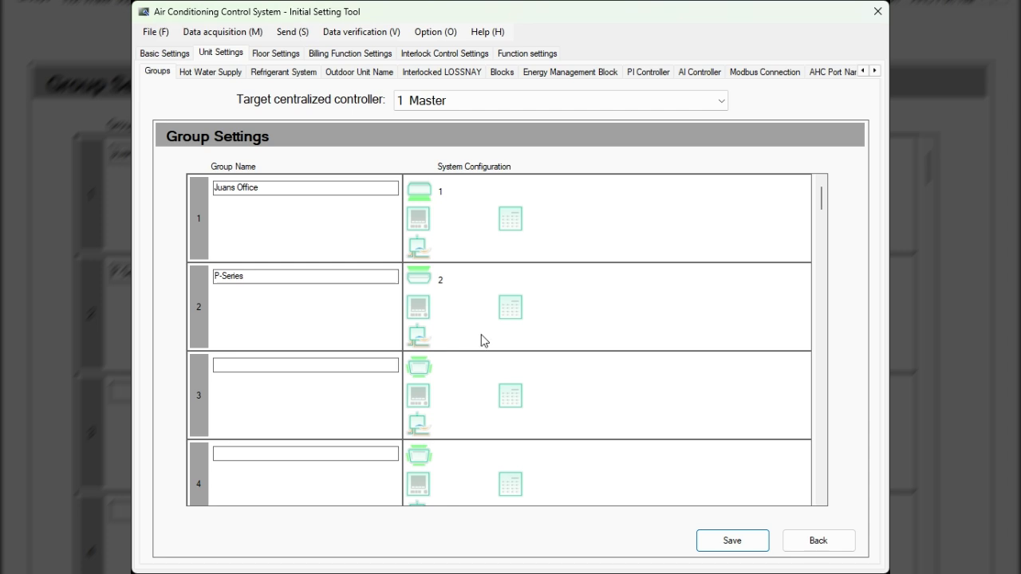
- Assign the fan equipment at address 3-1 to group 3, name the group "Exhaust Fan", and save the group settings
click(416, 369)
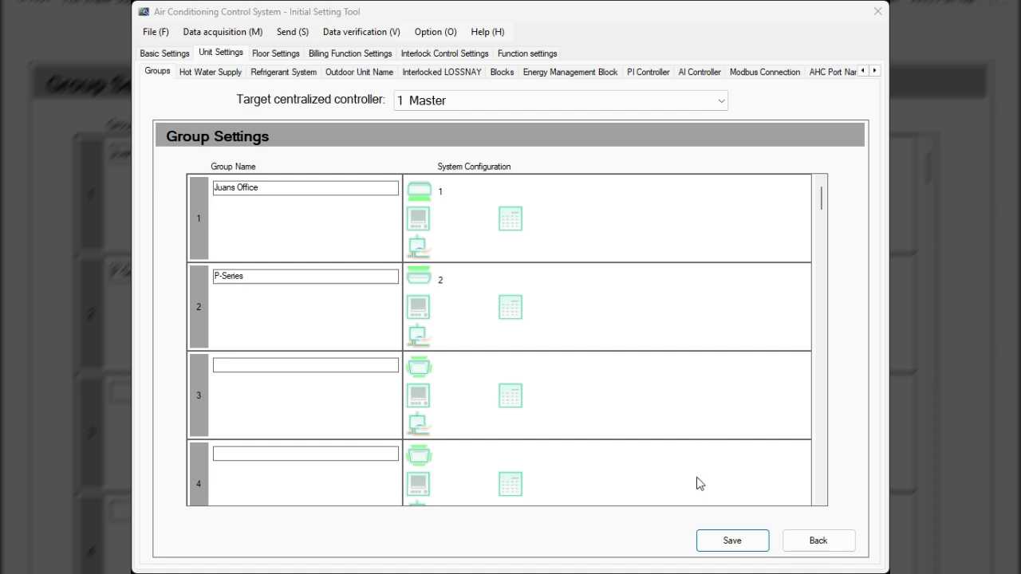
click(814, 537)
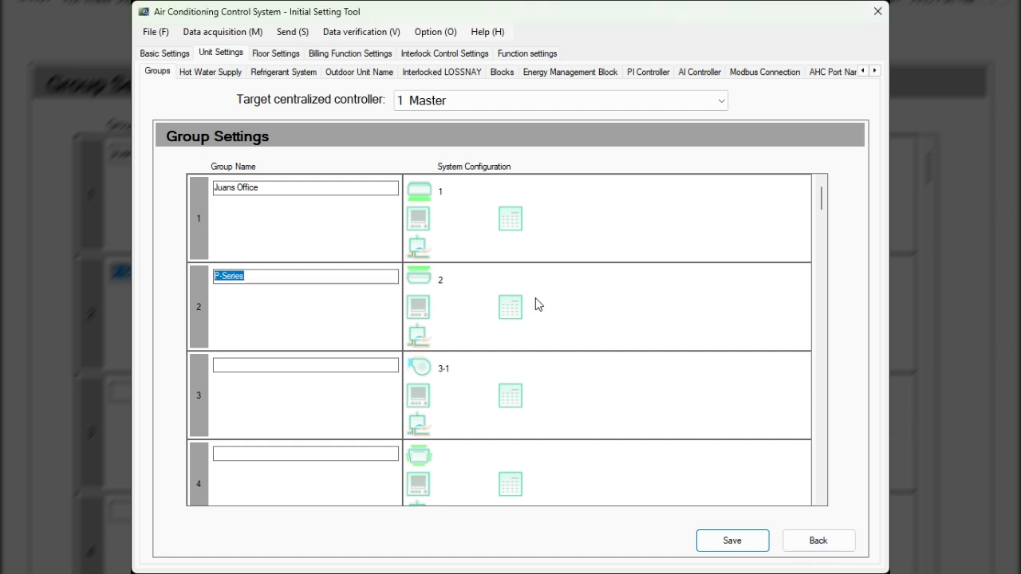
click(347, 367)
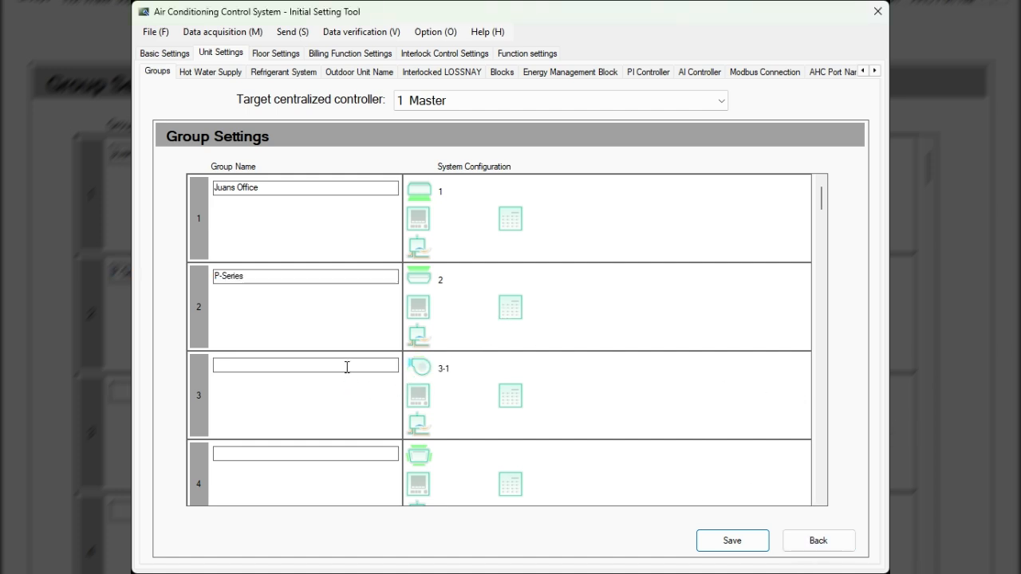
text(Exhaust Fan)
click(718, 540)
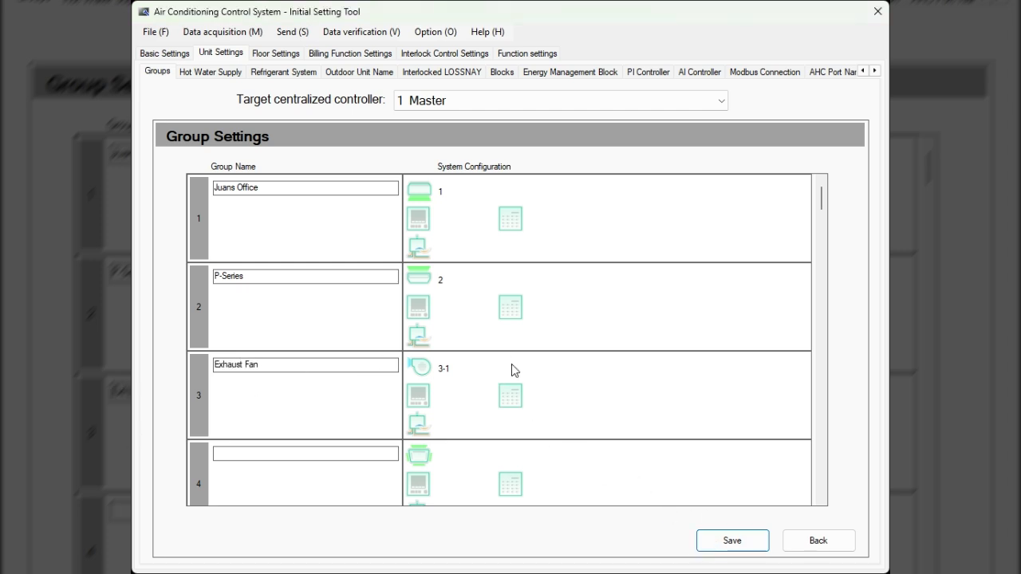
- In the refrigerant system settings, register outdoor unit 51 with indoor unit 1 in the second row and save
click(214, 78)
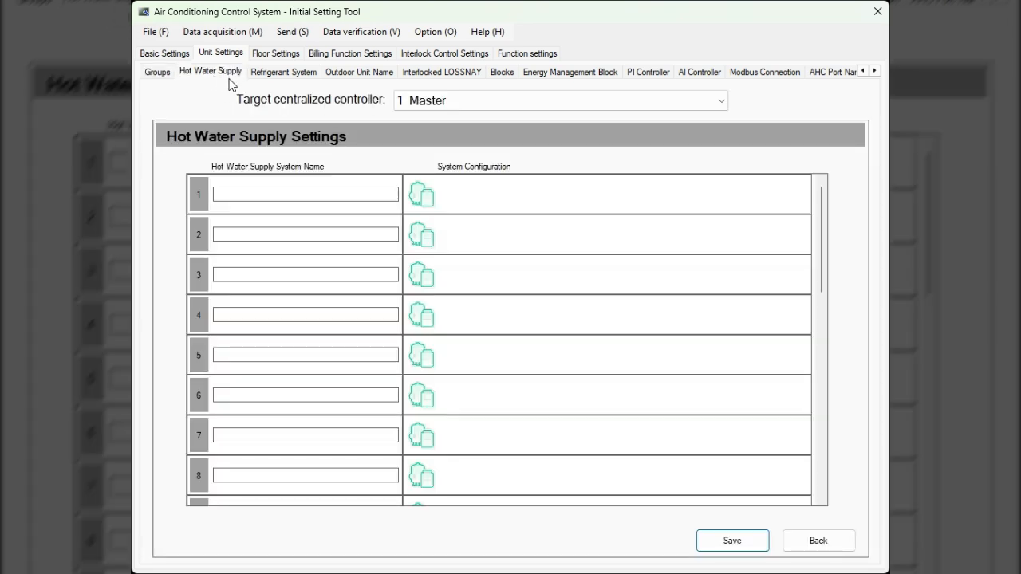
click(270, 77)
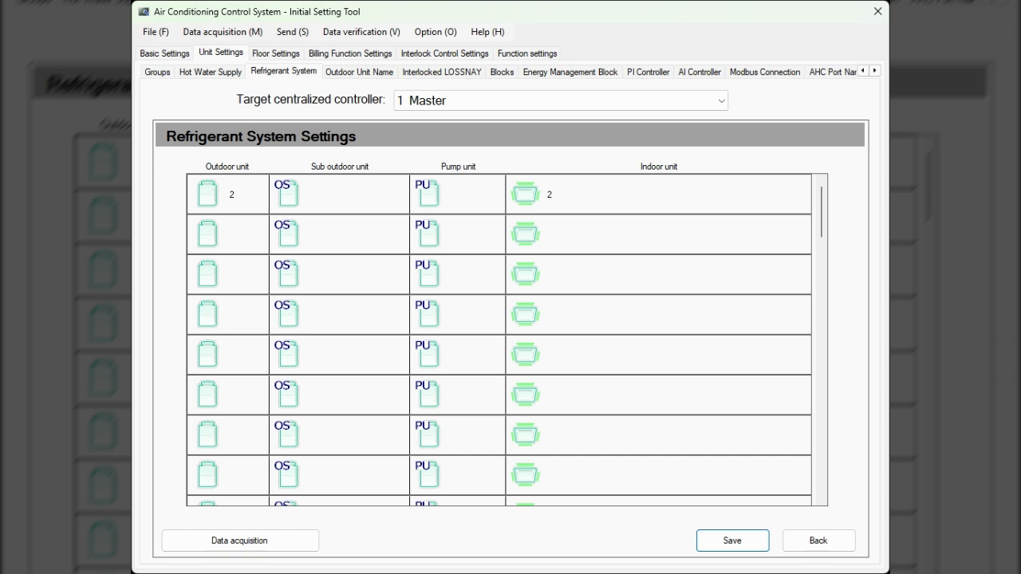
click(551, 372)
click(520, 234)
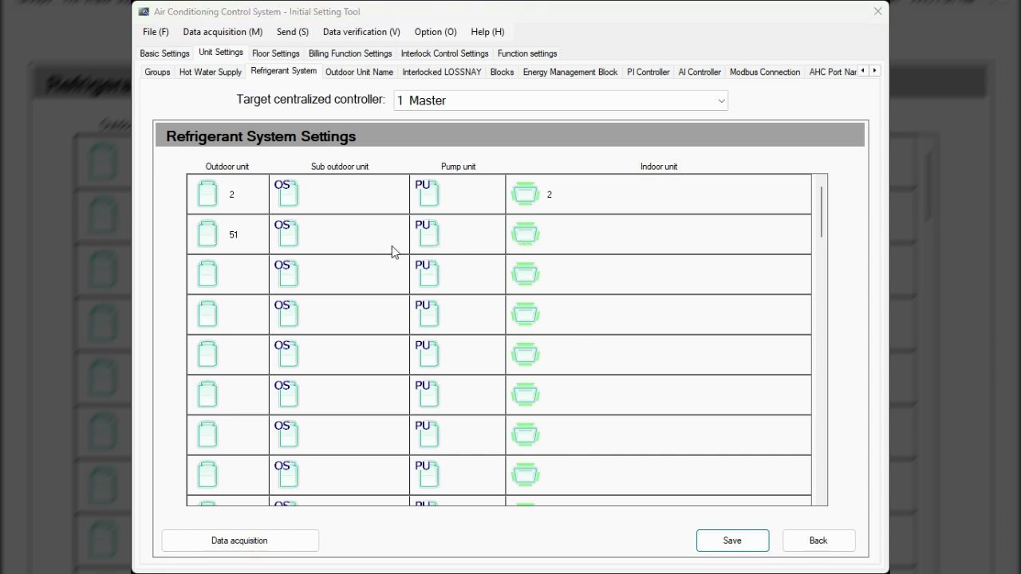
click(555, 377)
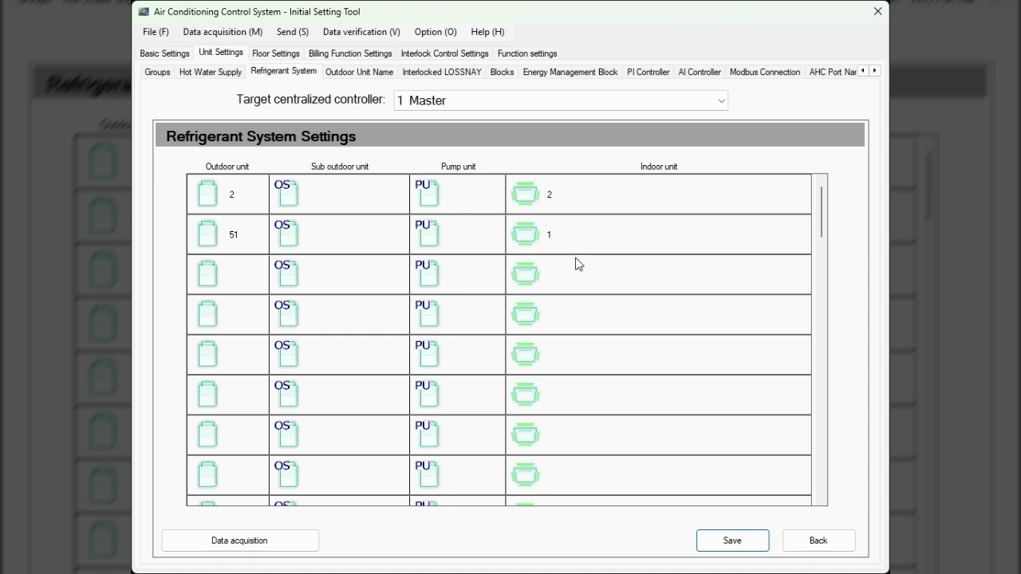
click(733, 540)
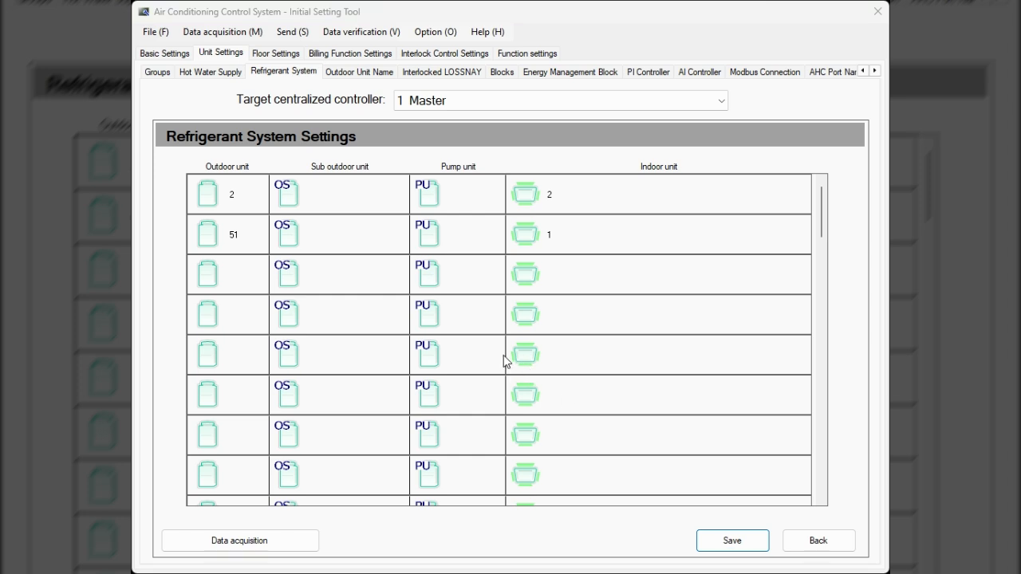
- Name outdoor unit 51 "HP 1" and save the outdoor unit names
click(372, 72)
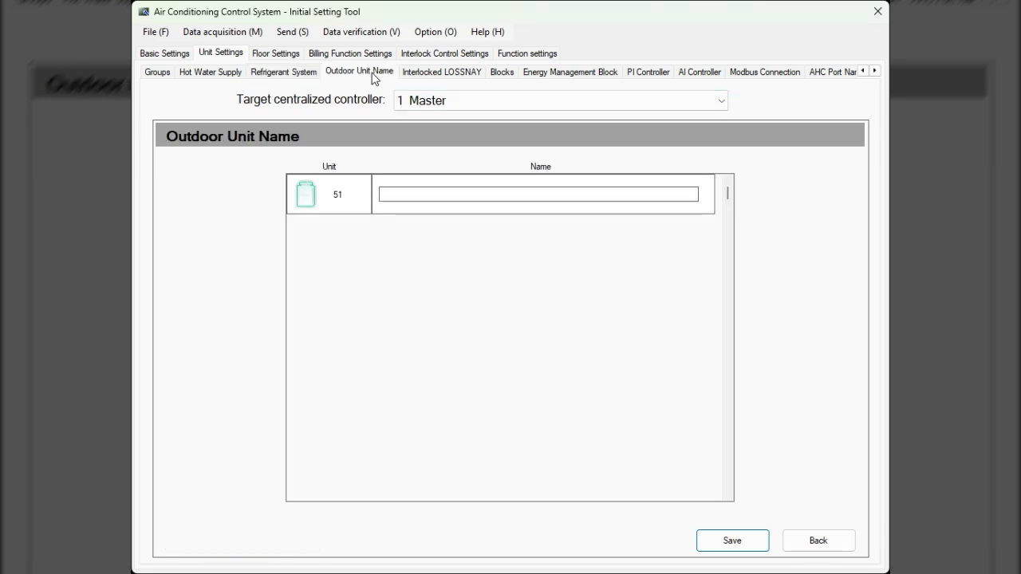
click(443, 193)
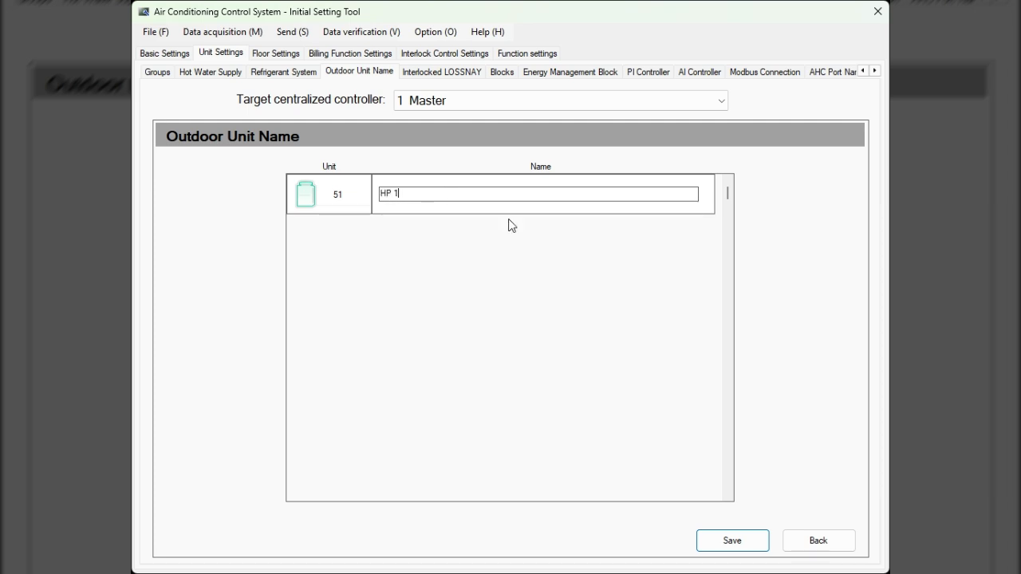
click(735, 542)
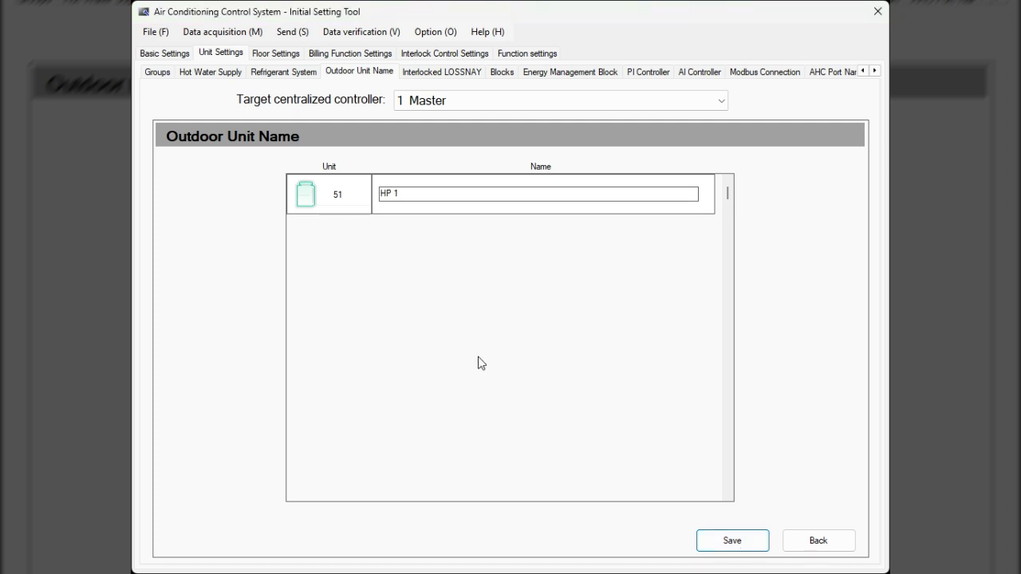
click(718, 543)
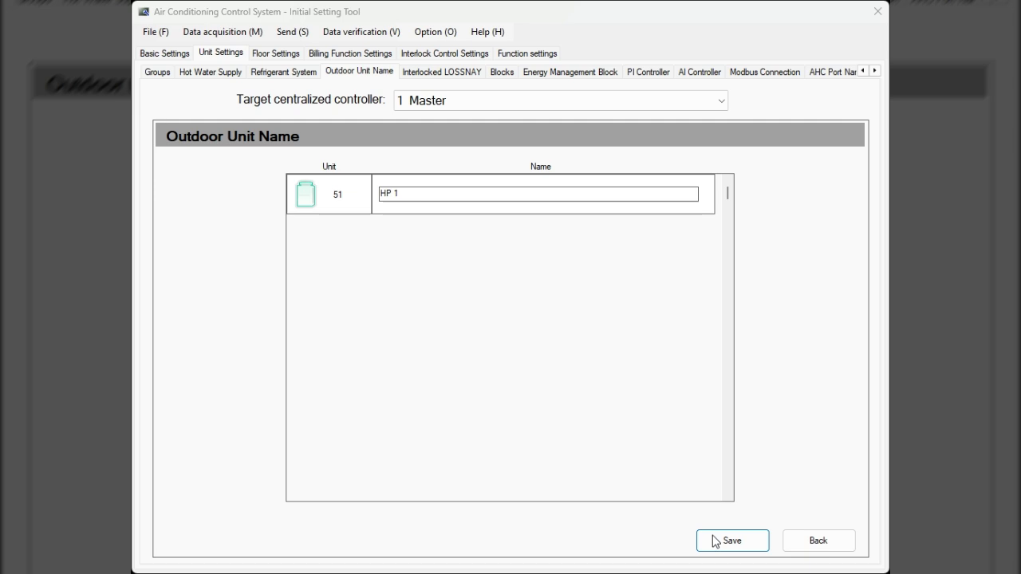
- Assign groups 1, 2 and 3 to block 1 in the block settings
click(443, 73)
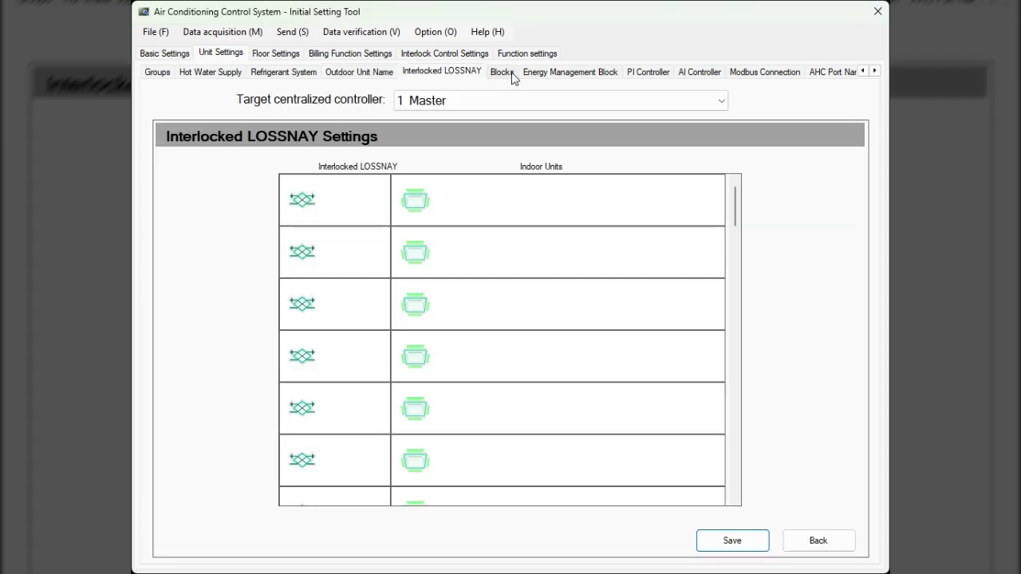
click(511, 74)
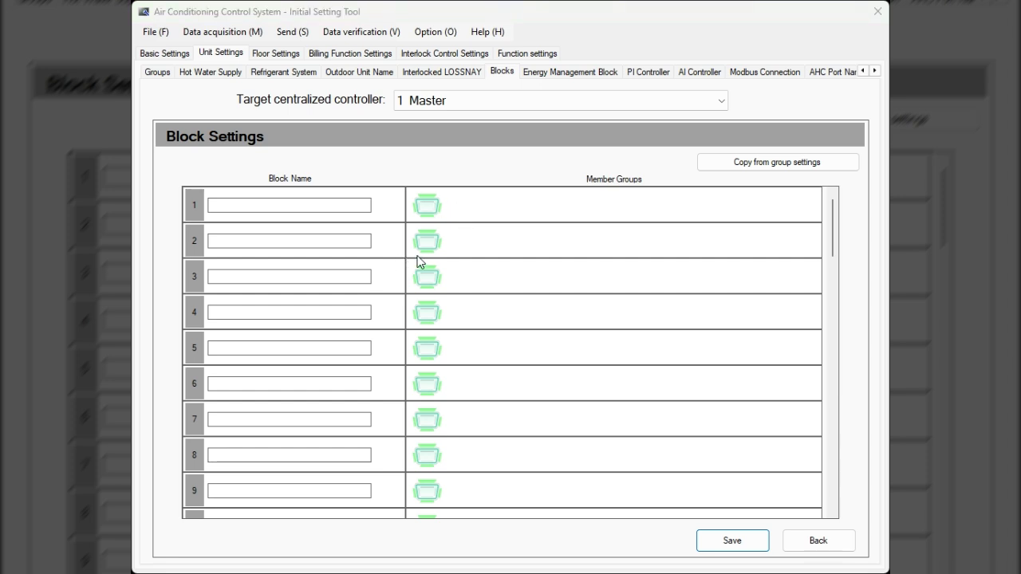
click(553, 386)
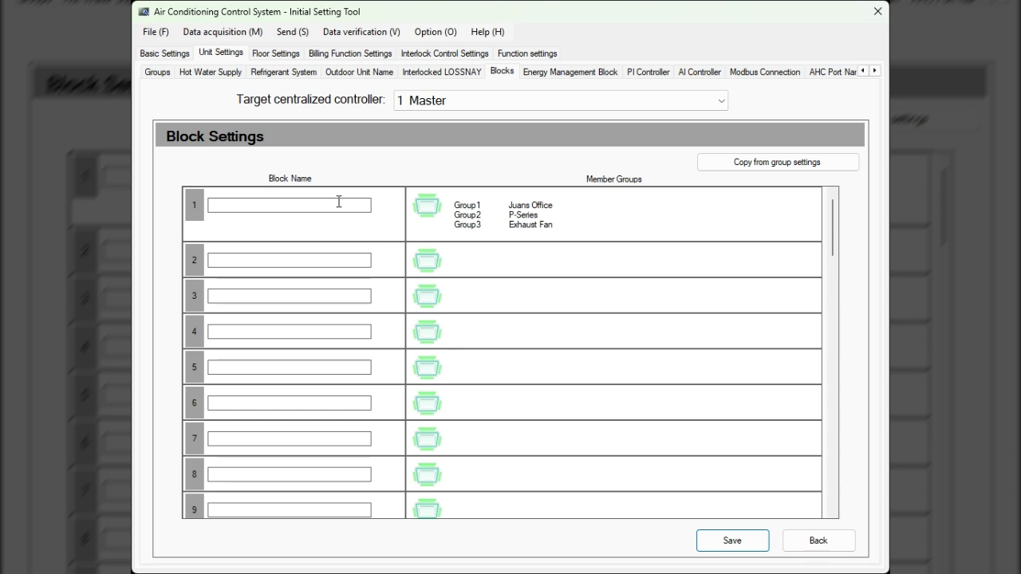
- Fill the block settings by copying from the group settings, and save them
click(792, 163)
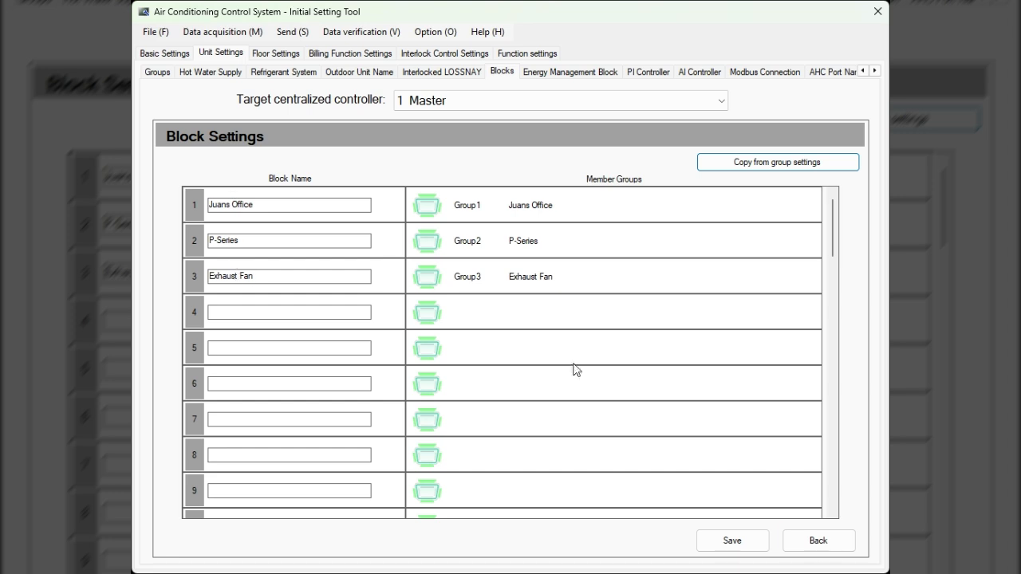
click(759, 541)
click(509, 352)
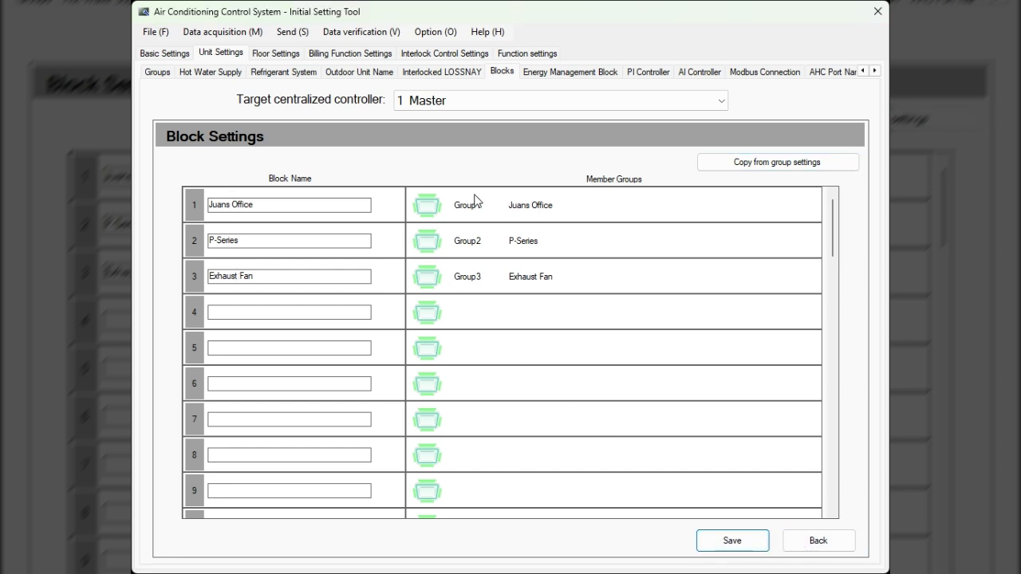
- Fill the energy management block settings by copying from the block settings, and save them
click(571, 72)
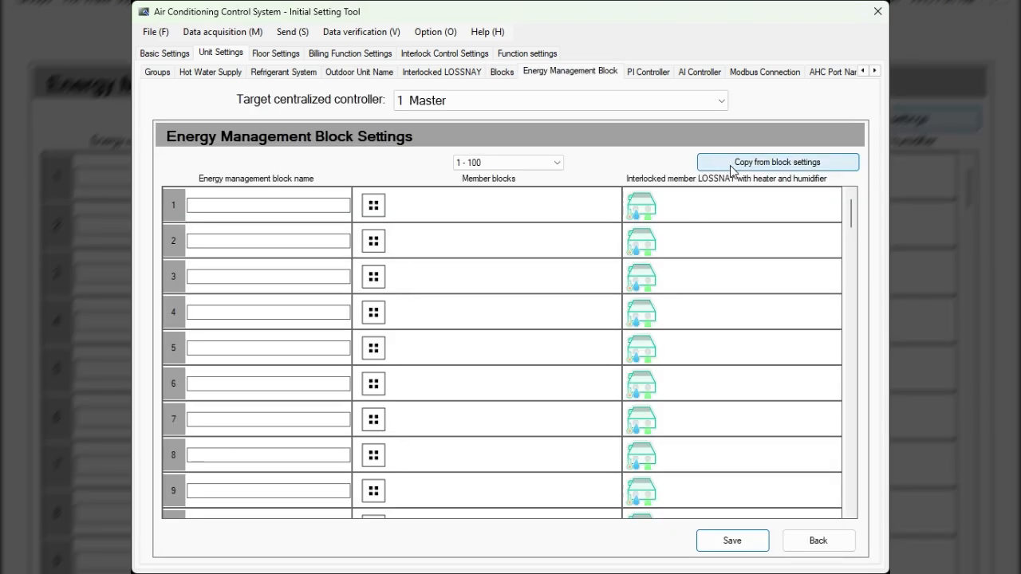
click(731, 167)
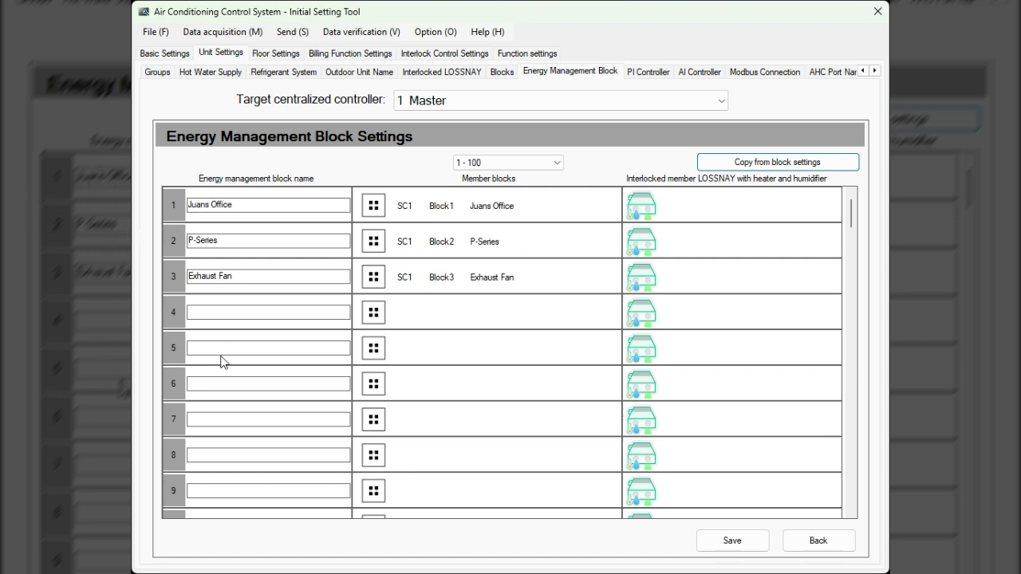
click(732, 541)
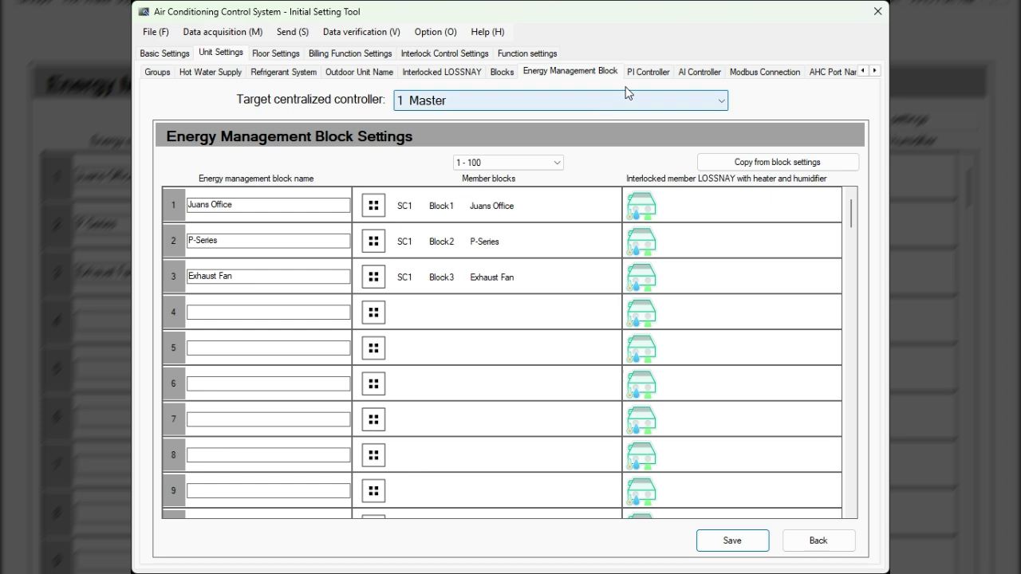
- Check the PI and AI controller settings, and set the first watt hour meter's Modbus address to 1 in the Modbus connection settings
click(650, 73)
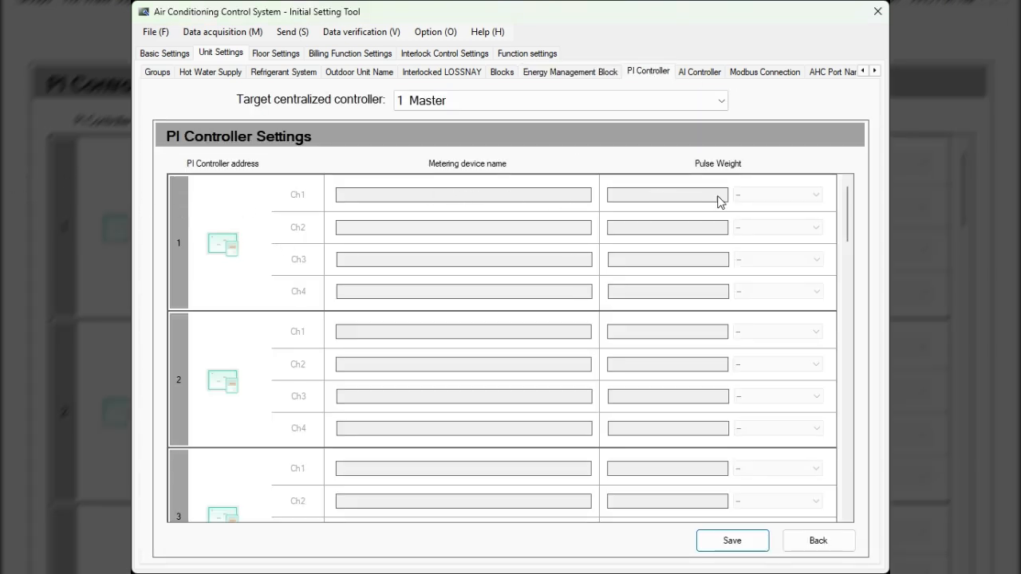
click(699, 73)
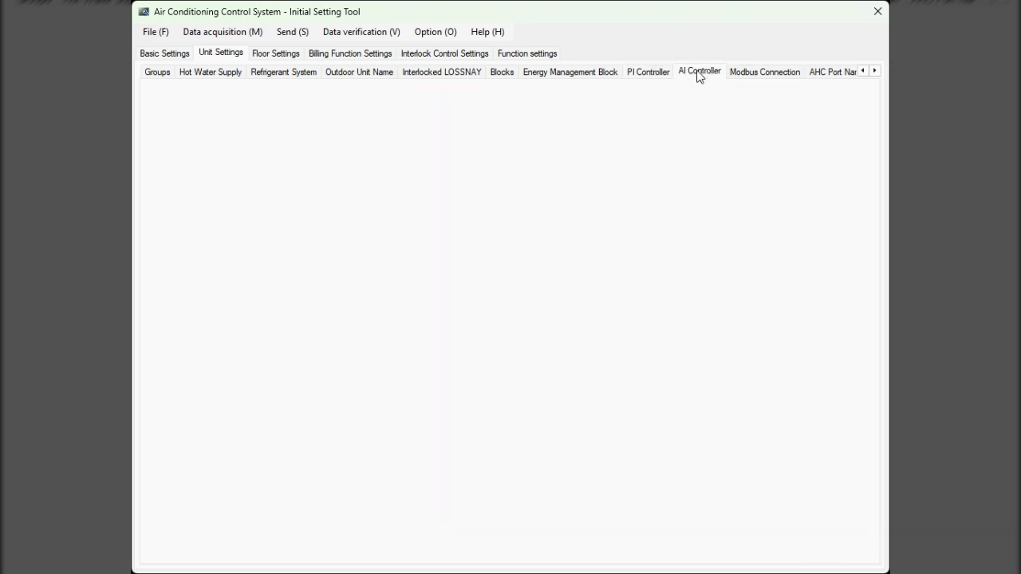
click(756, 73)
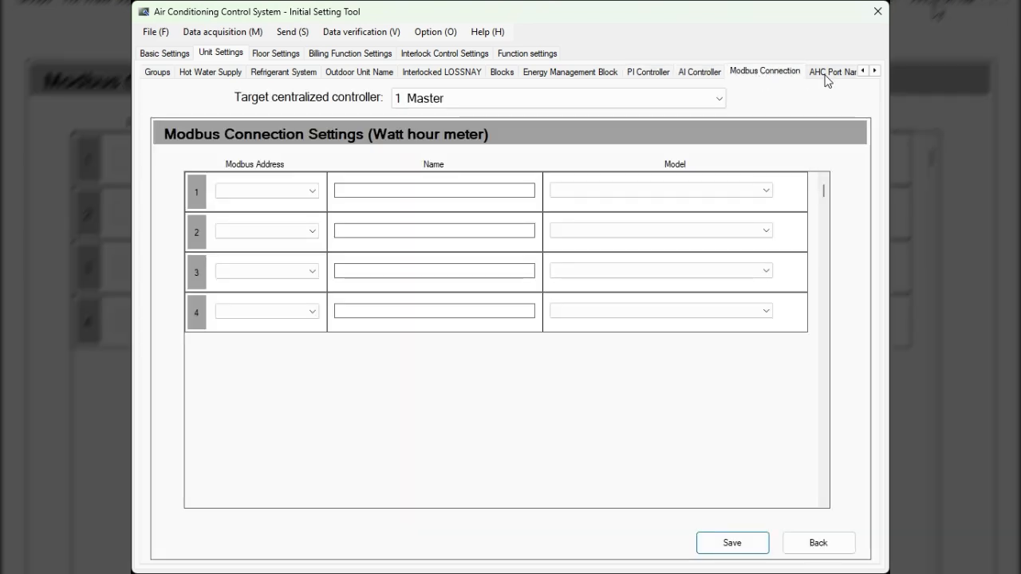
click(229, 195)
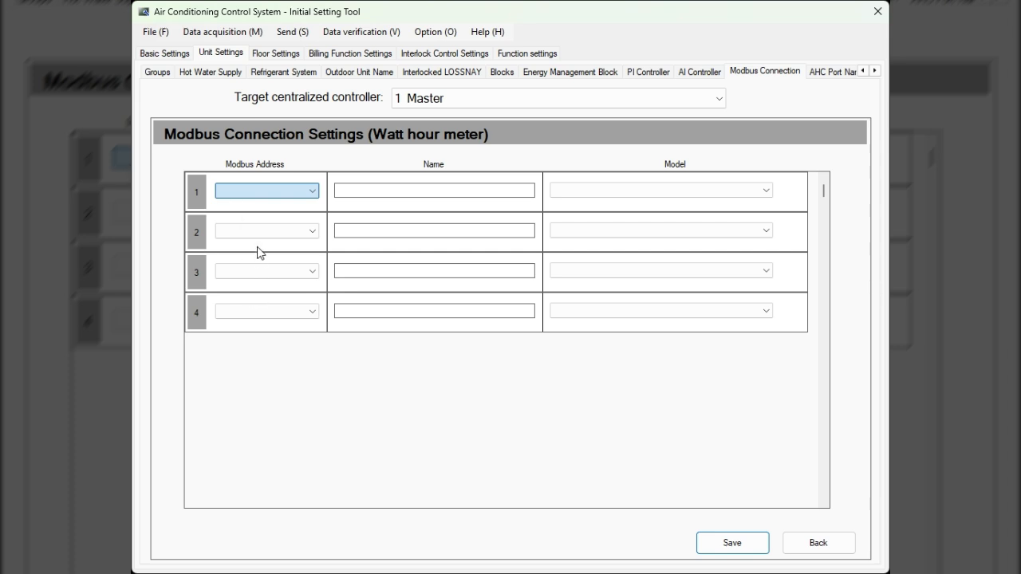
click(259, 217)
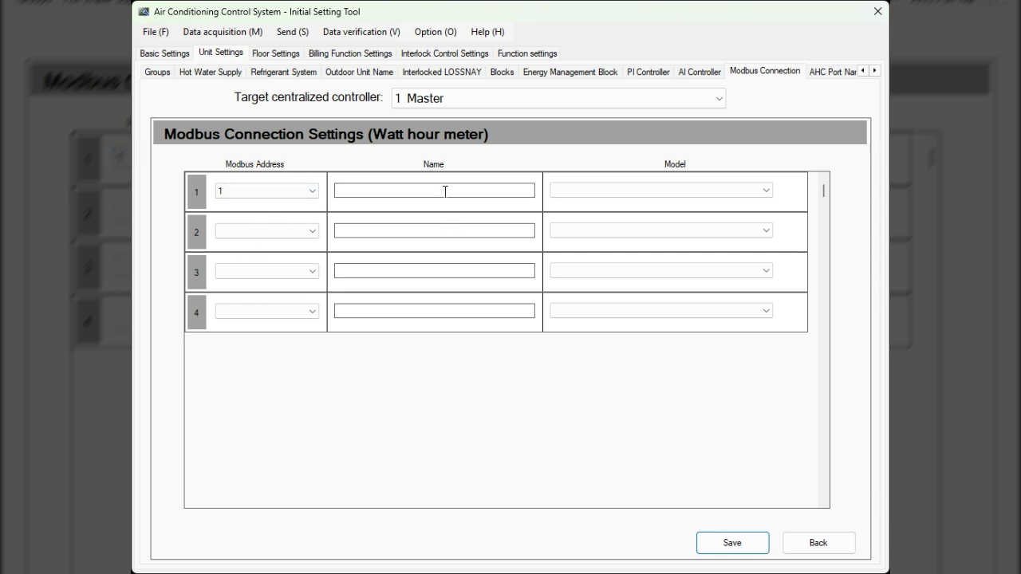
click(604, 196)
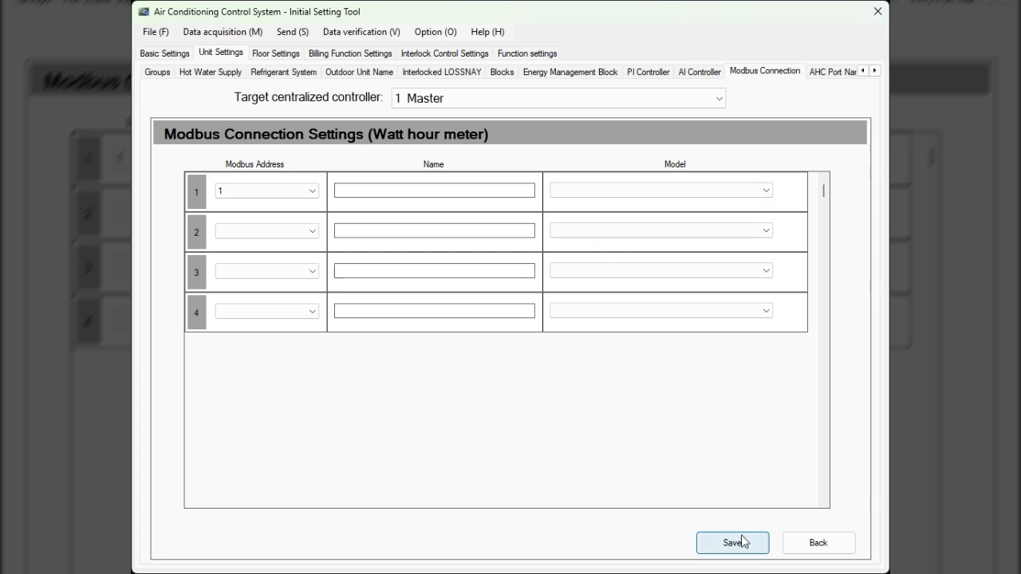
- Save the Master's AHC port name settings without adding any entries
click(821, 71)
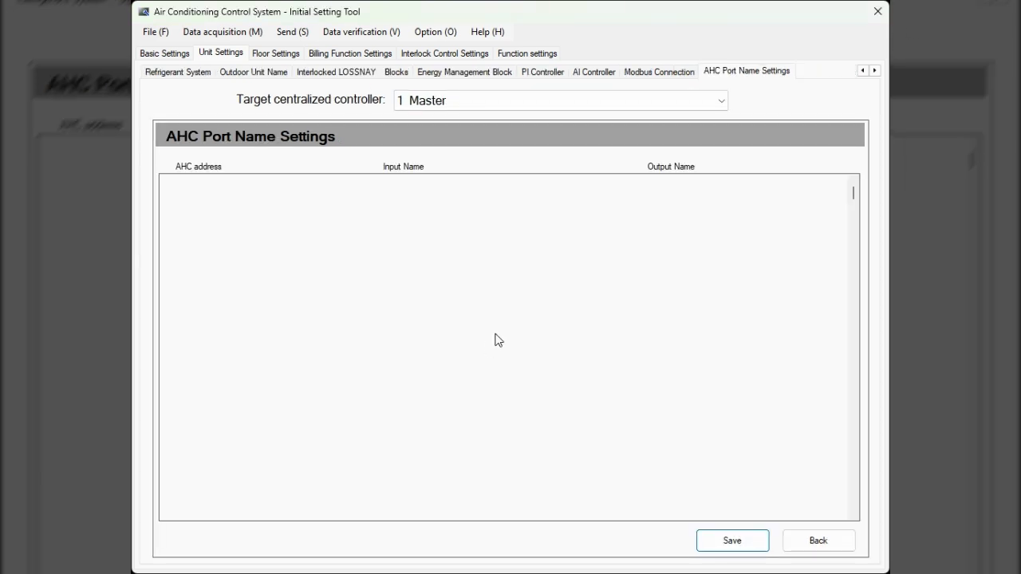
click(730, 538)
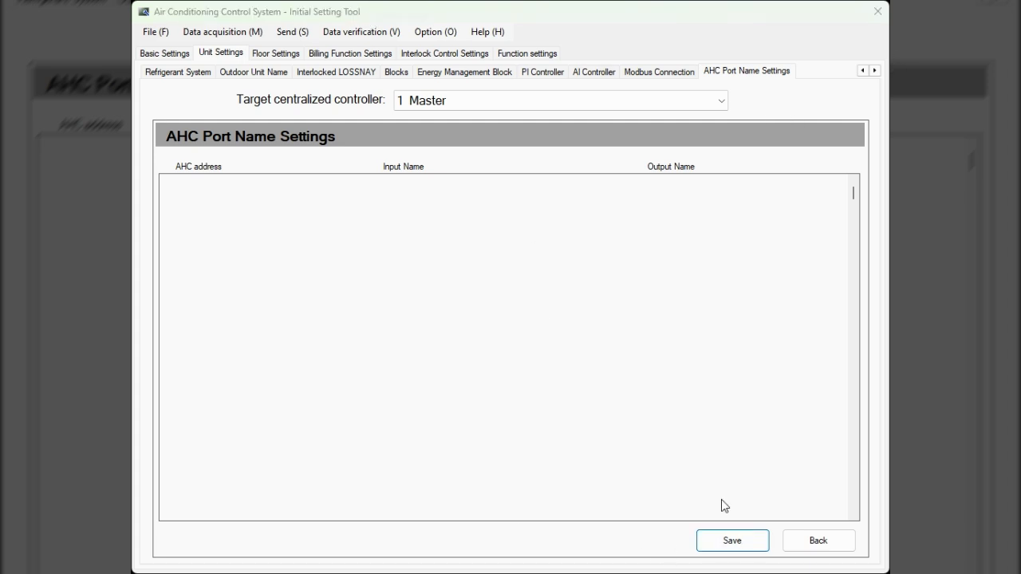
- Set the total LCD floors to 2, name 1F "Training Room" and 2F "Roof", and save the floor settings
click(265, 51)
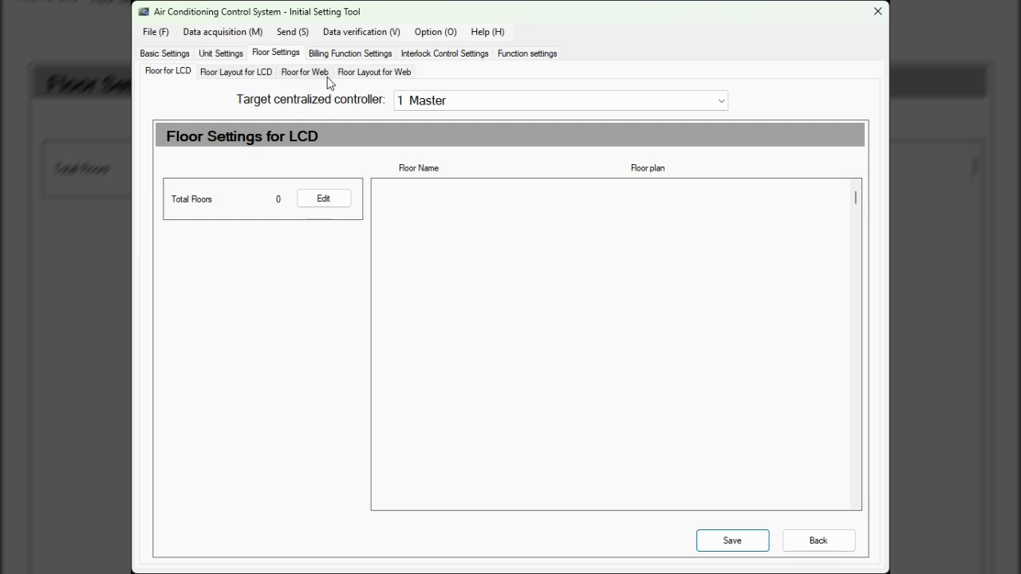
click(334, 203)
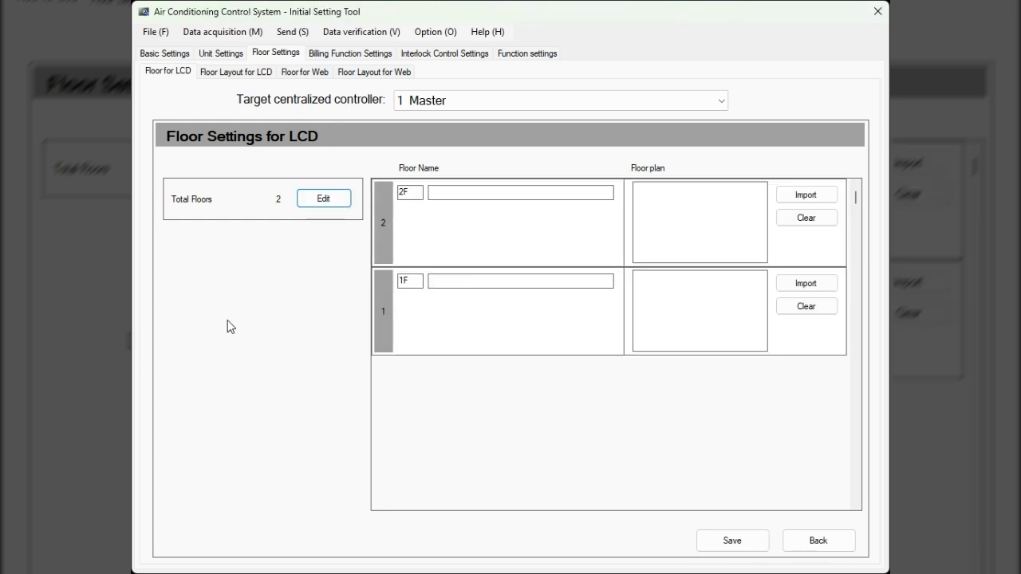
click(494, 280)
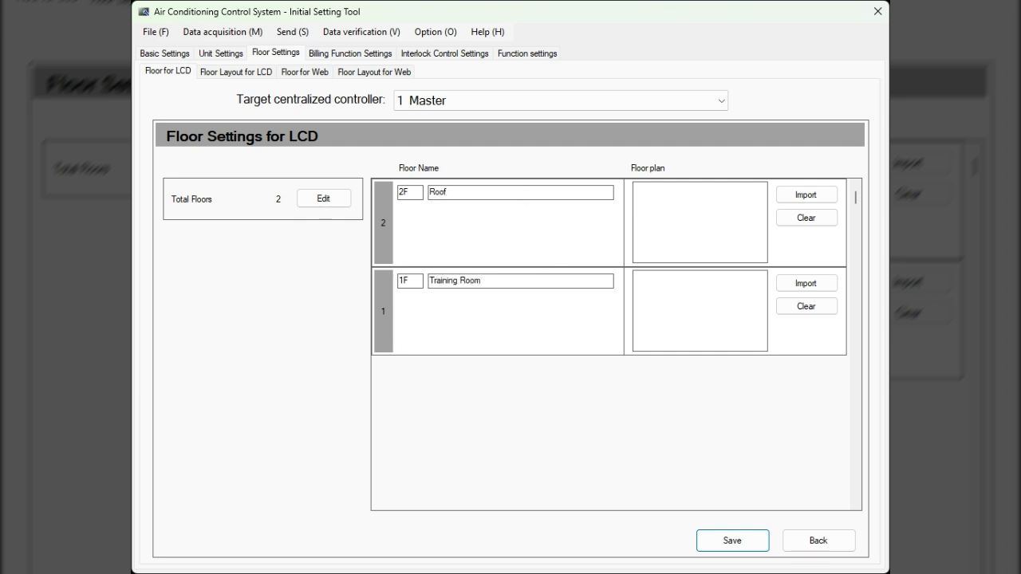
click(729, 541)
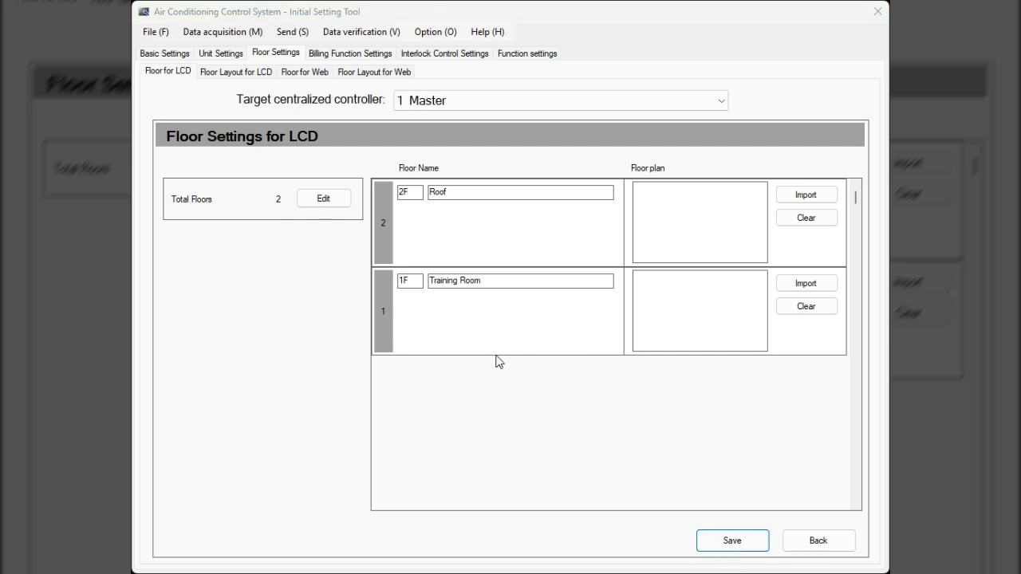
- Import the building floor plan for 1F and the roof image for 2F, and save the LCD floor settings
click(806, 283)
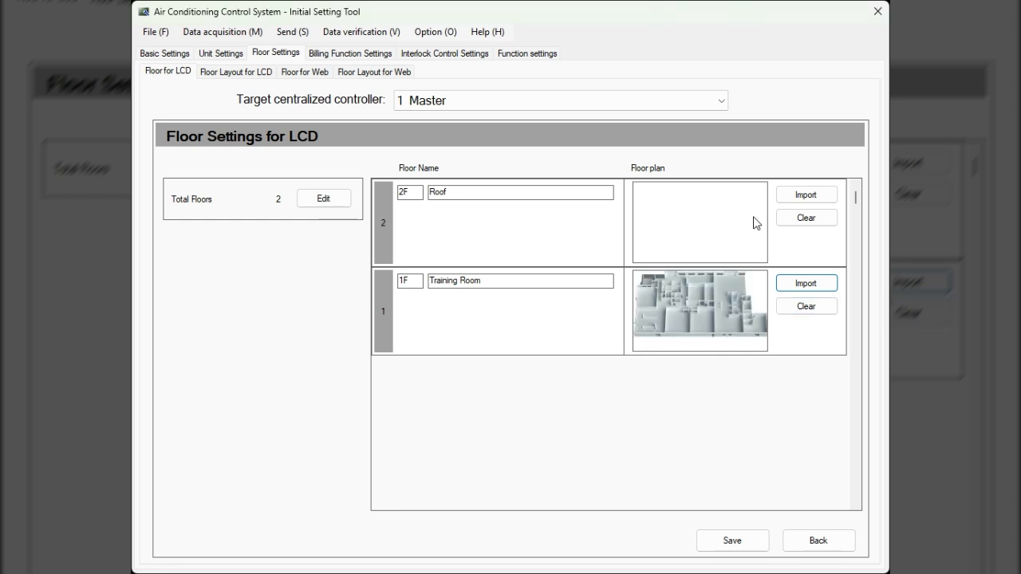
click(806, 195)
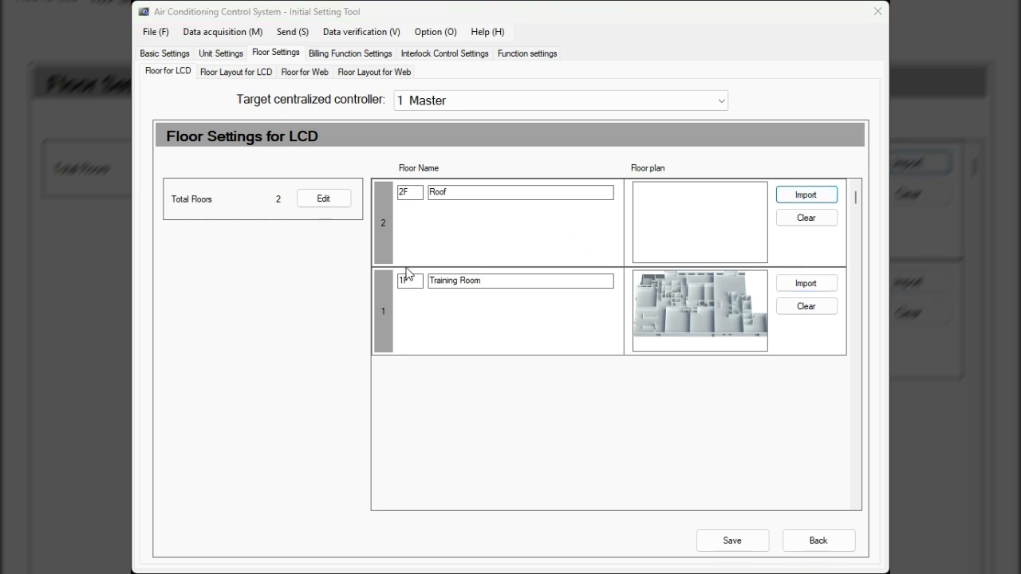
click(739, 544)
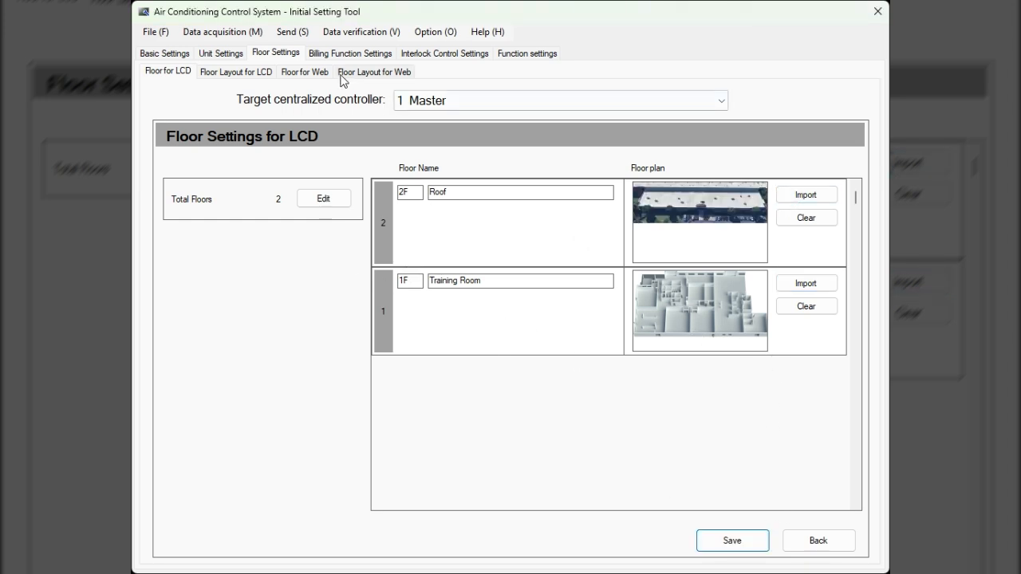
- Compare the Small, Medium and Large grid sizes on the 1F floor layout for LCD, ending with Large
click(230, 73)
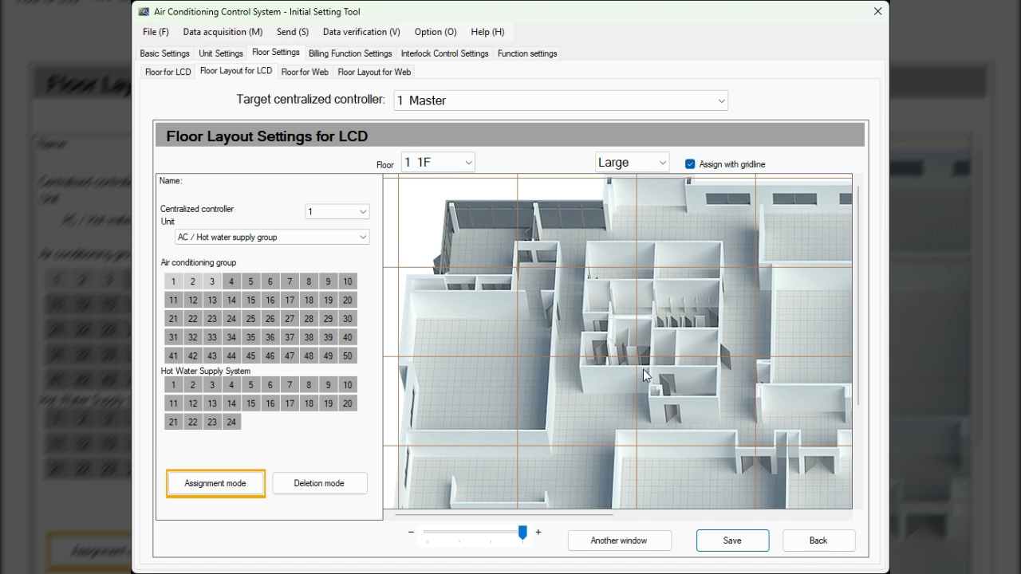
click(630, 166)
click(631, 181)
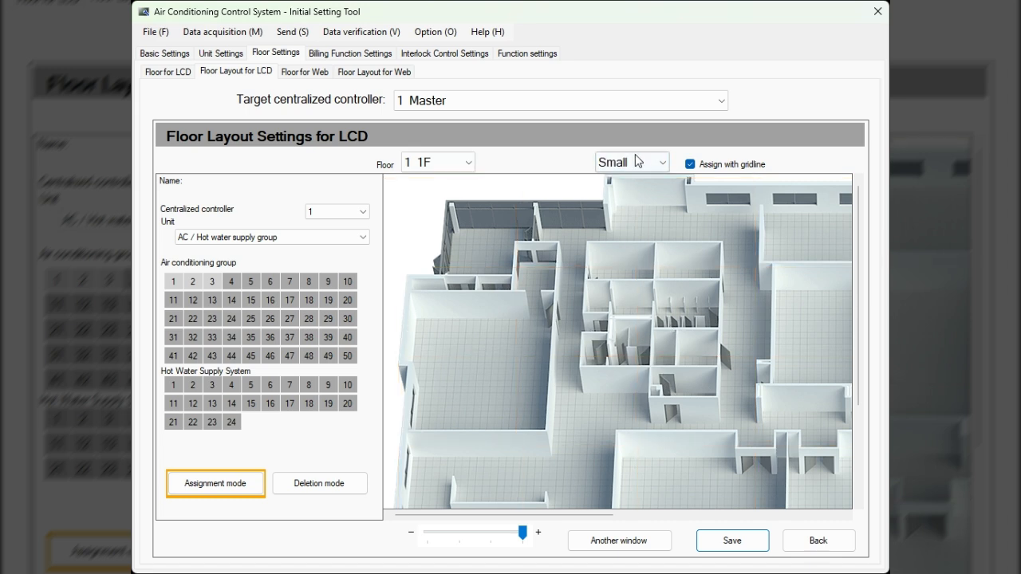
click(635, 163)
click(637, 199)
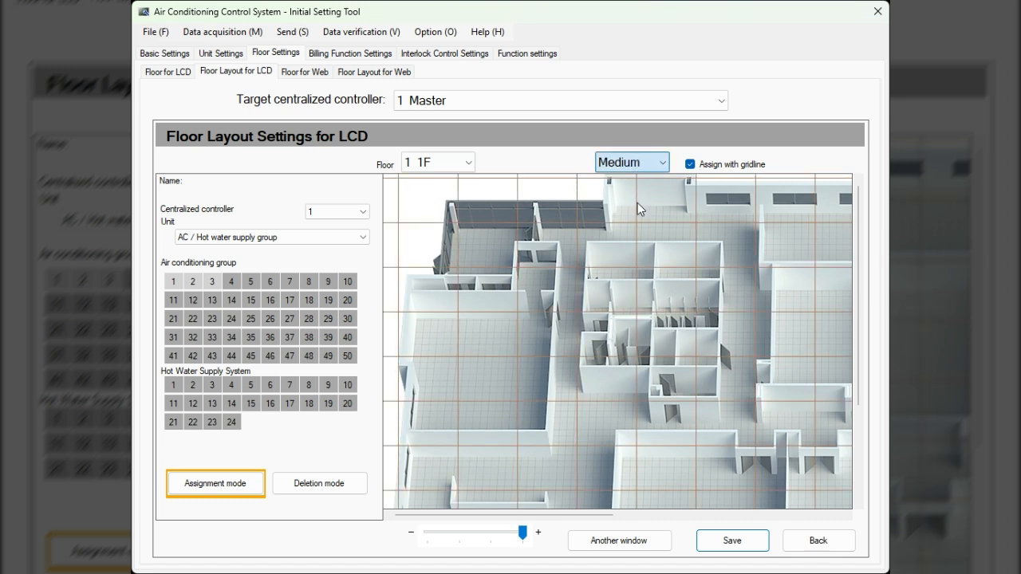
key(Down)
- Place air conditioning group 1 on the 1F LCD layout and move it into the lower middle room
click(173, 281)
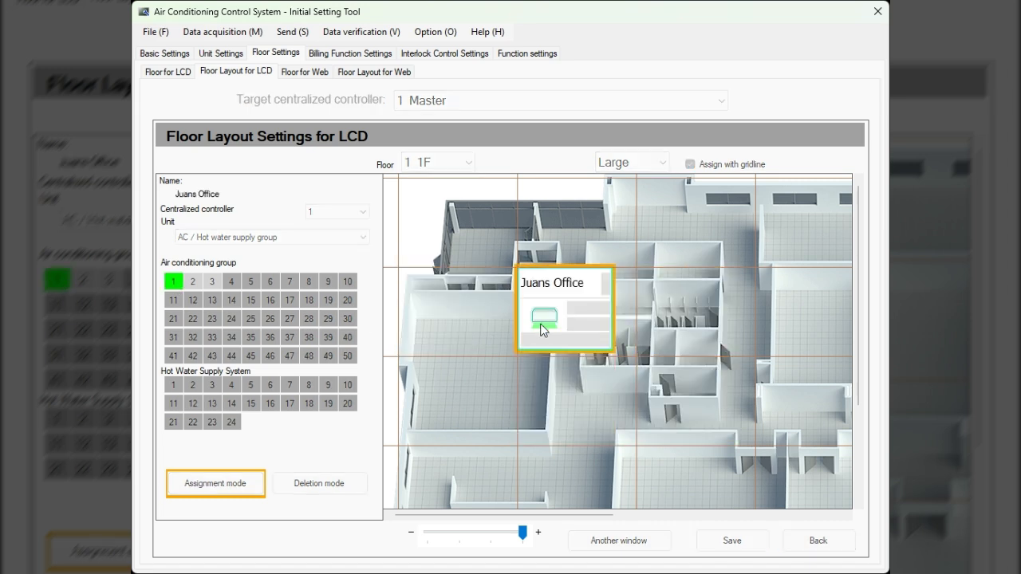
click(542, 330)
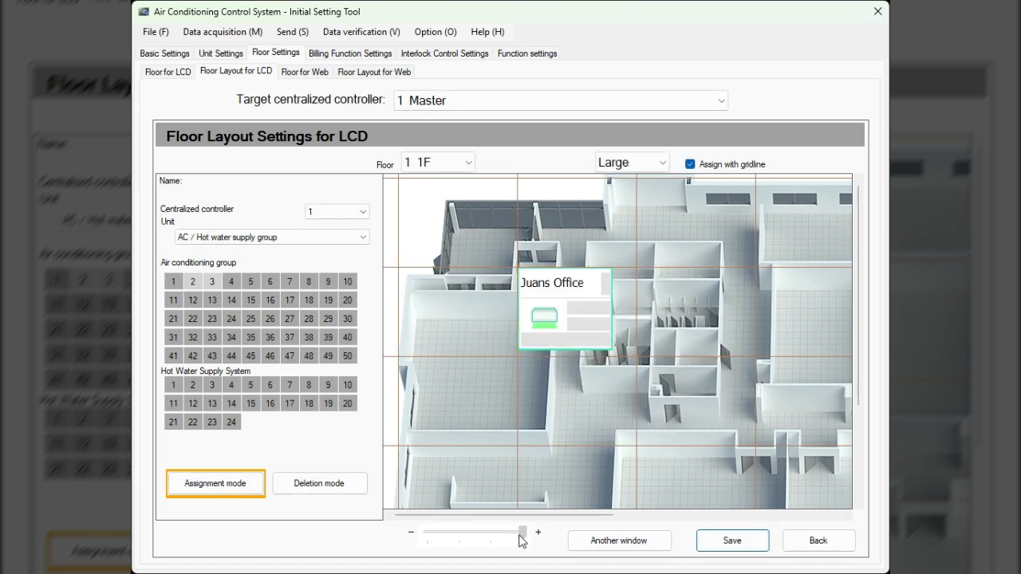
drag(520, 542, 491, 536)
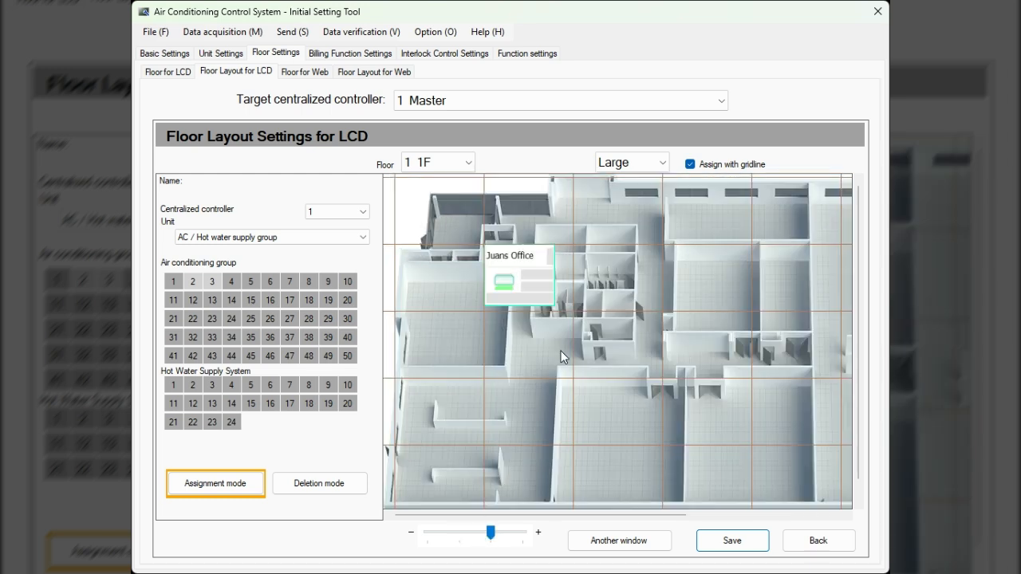
click(512, 257)
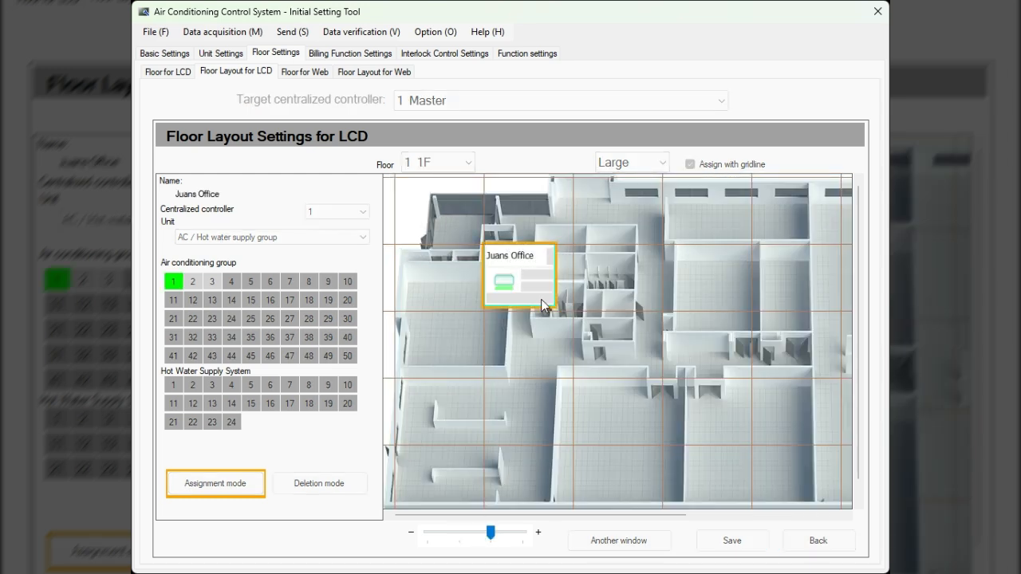
click(601, 430)
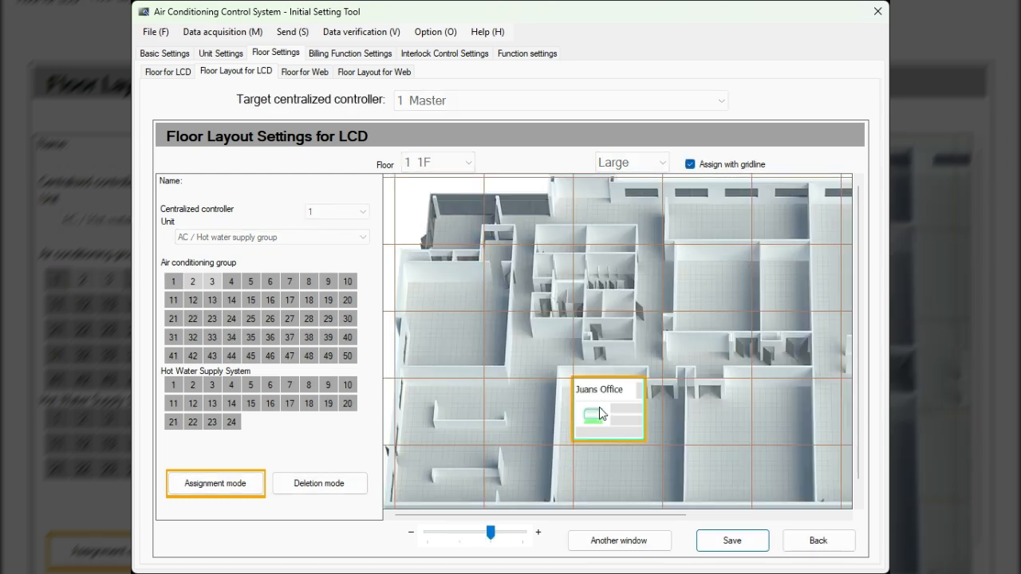
- Turn off gridline assignment and reposition group 1 freely inside the lower middle room
click(690, 164)
click(642, 395)
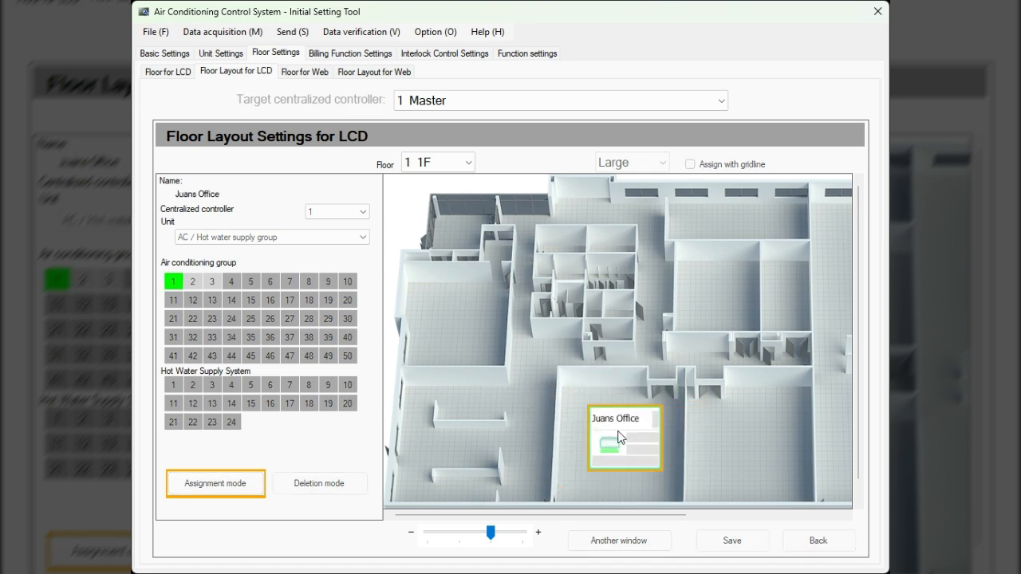
click(623, 456)
- Place group 2 (P-Series) in the upper left room and group 3 (Exhaust Fan) in the room right of group 1
click(192, 282)
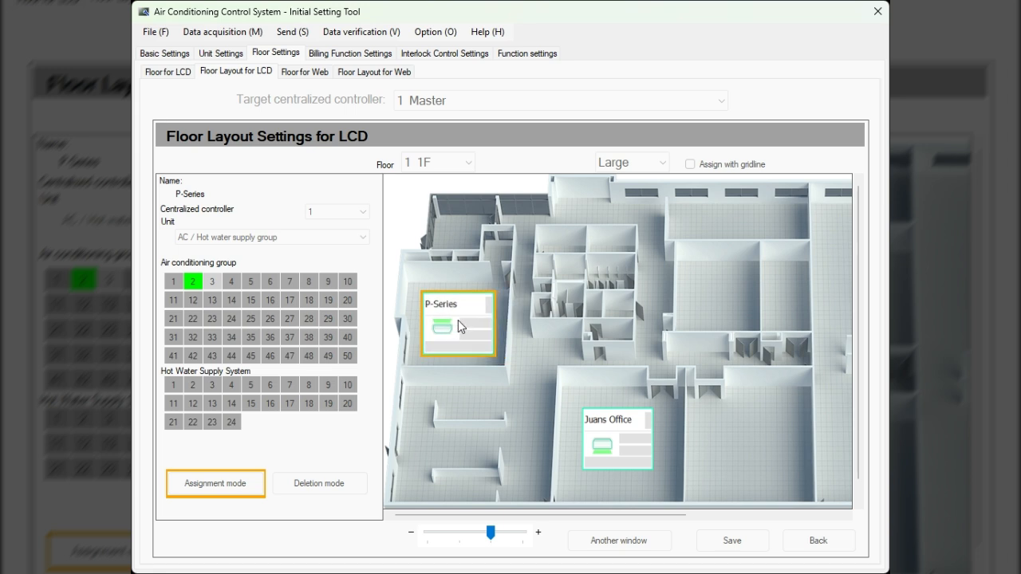
click(458, 320)
click(213, 282)
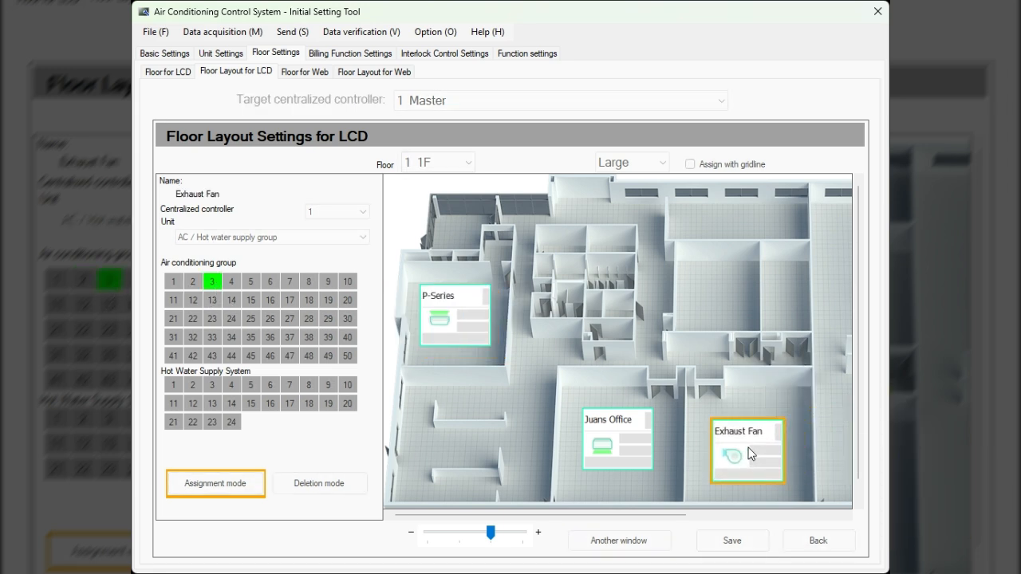
click(750, 448)
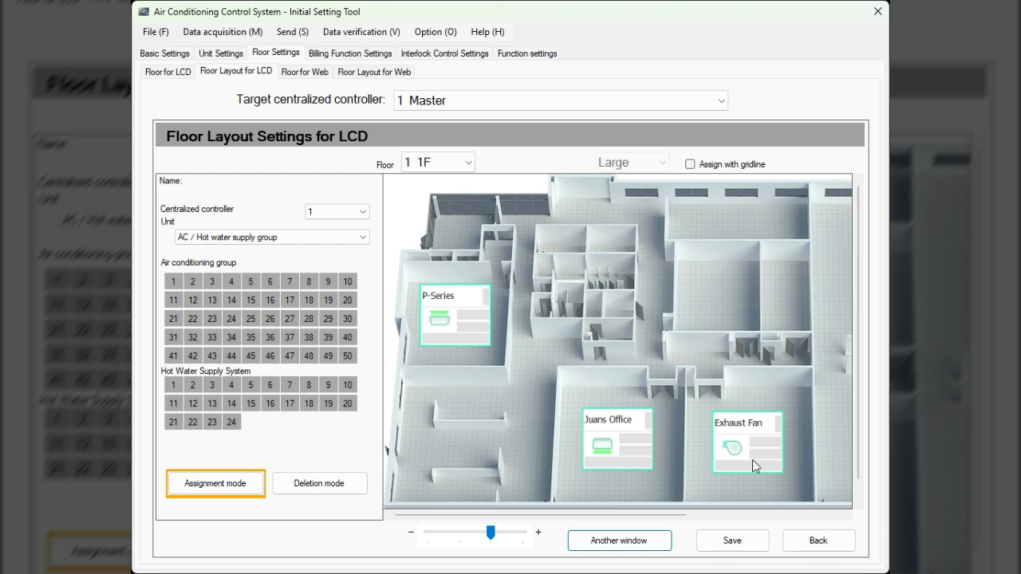
- Delete the Exhaust Fan from the 1F layout and assign group 3 again in the same room
click(307, 483)
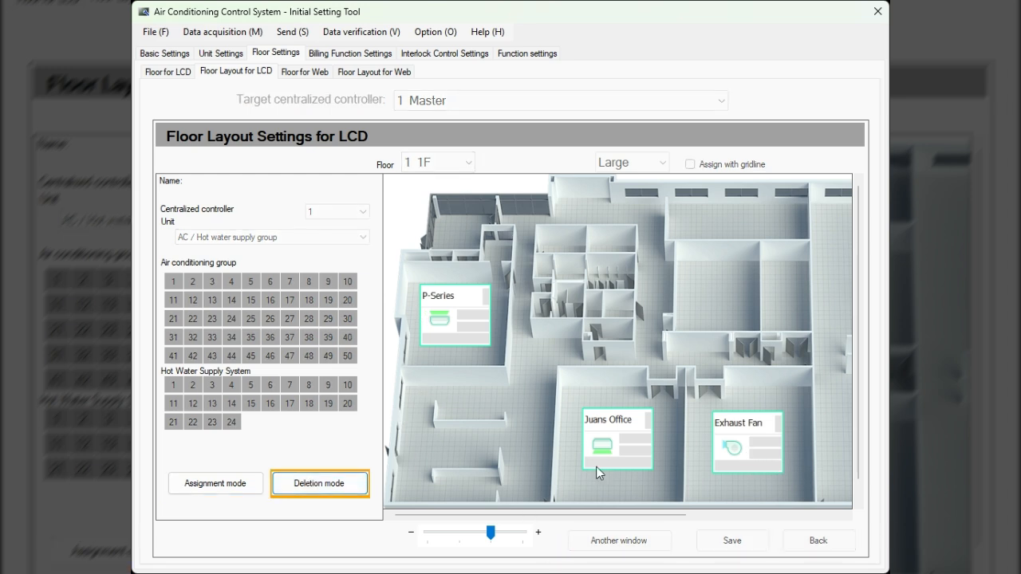
click(736, 439)
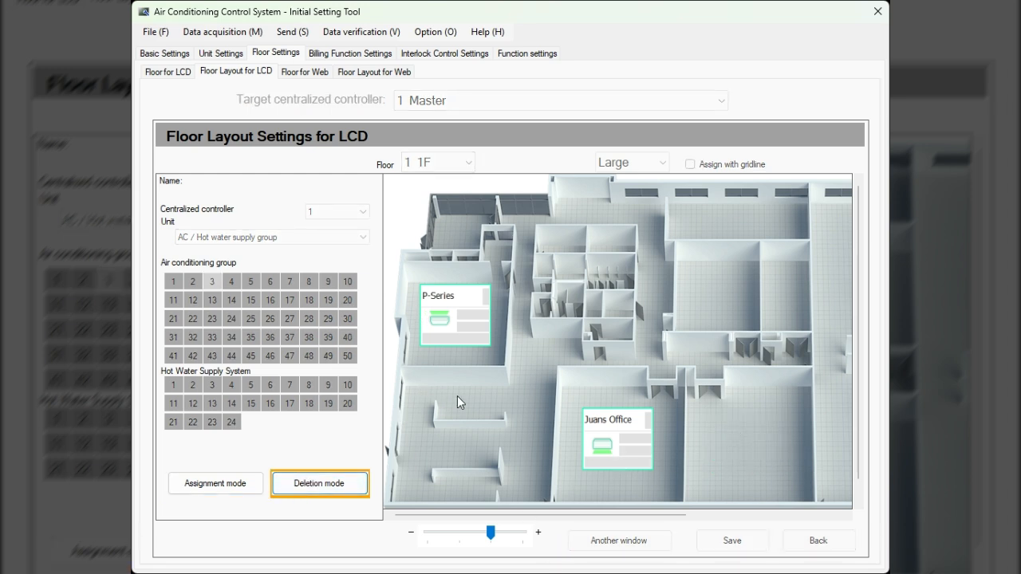
click(215, 483)
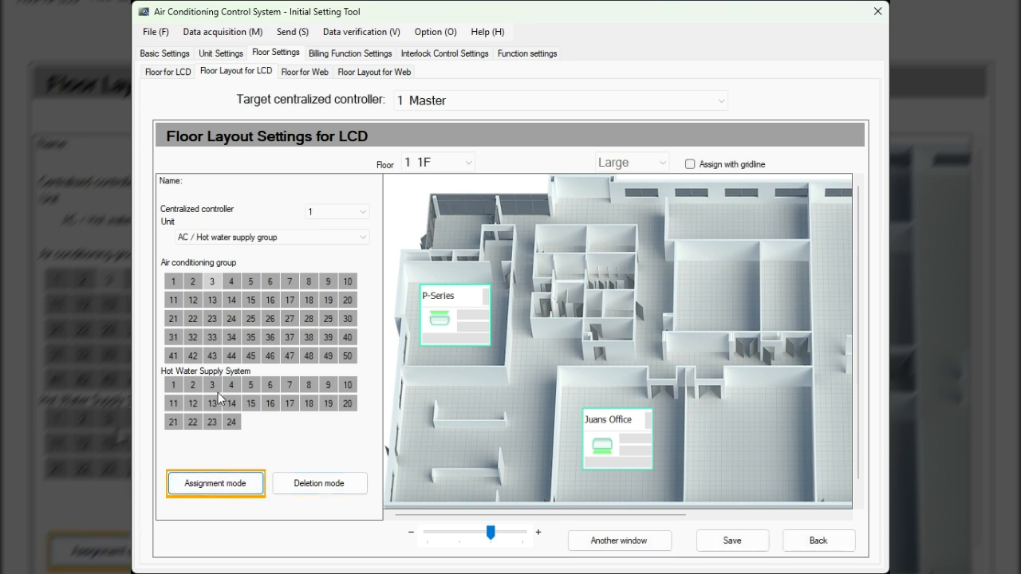
click(214, 284)
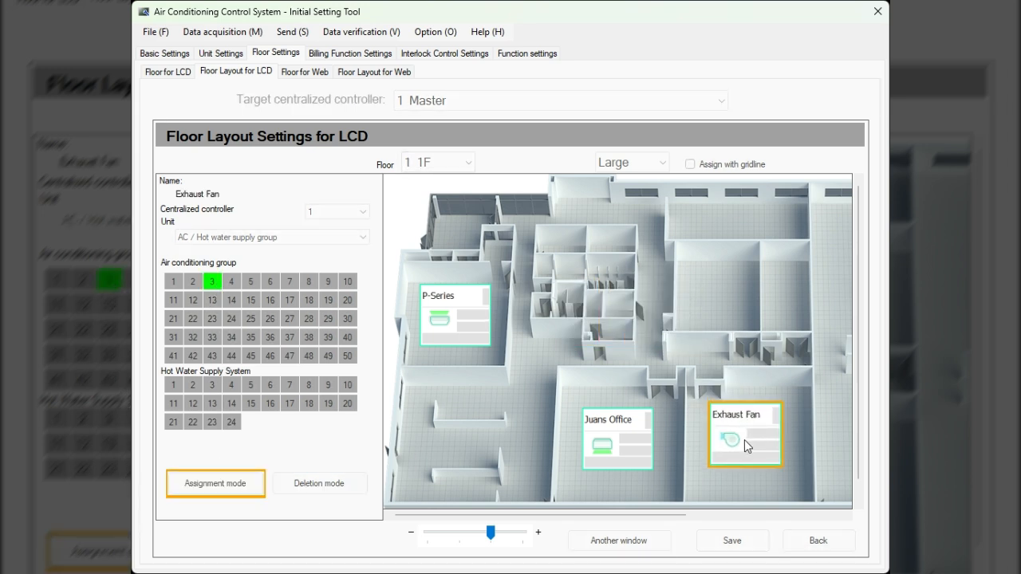
click(744, 440)
- Save the 1F floor layout settings for LCD
click(742, 540)
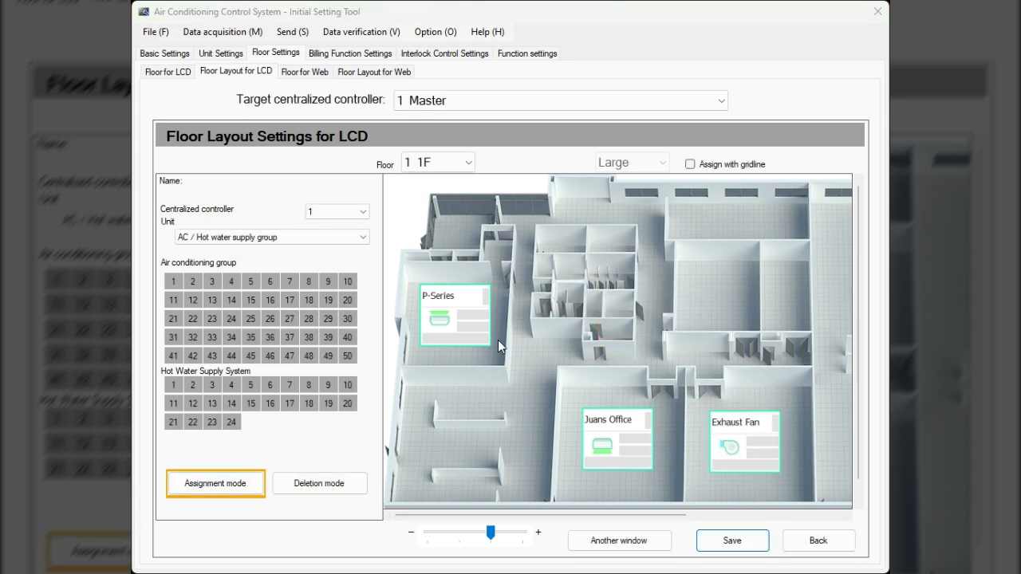
scroll(498, 344, up, 2)
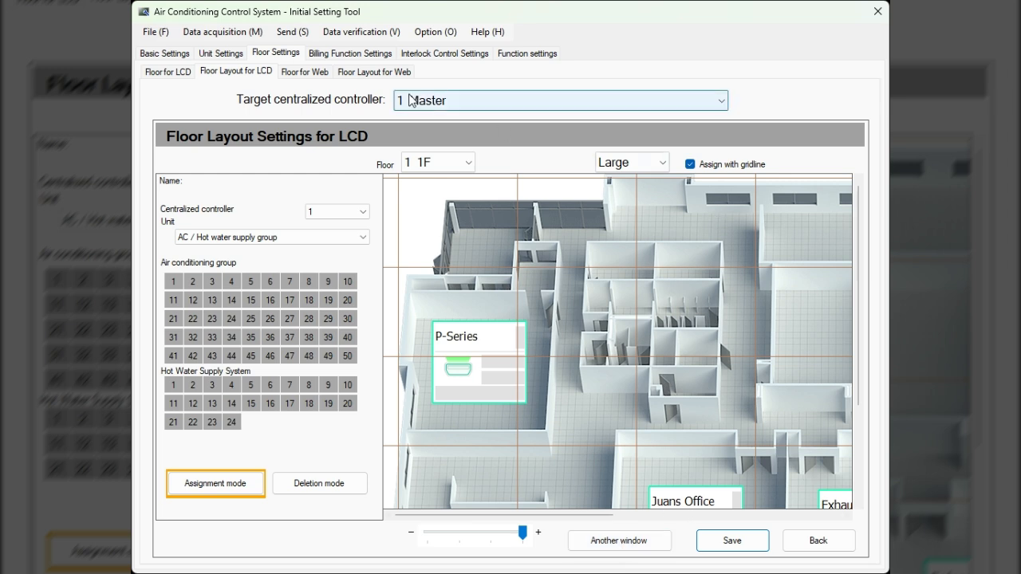
- Copy the Master's LCD floor settings into its floor settings for Web
click(321, 72)
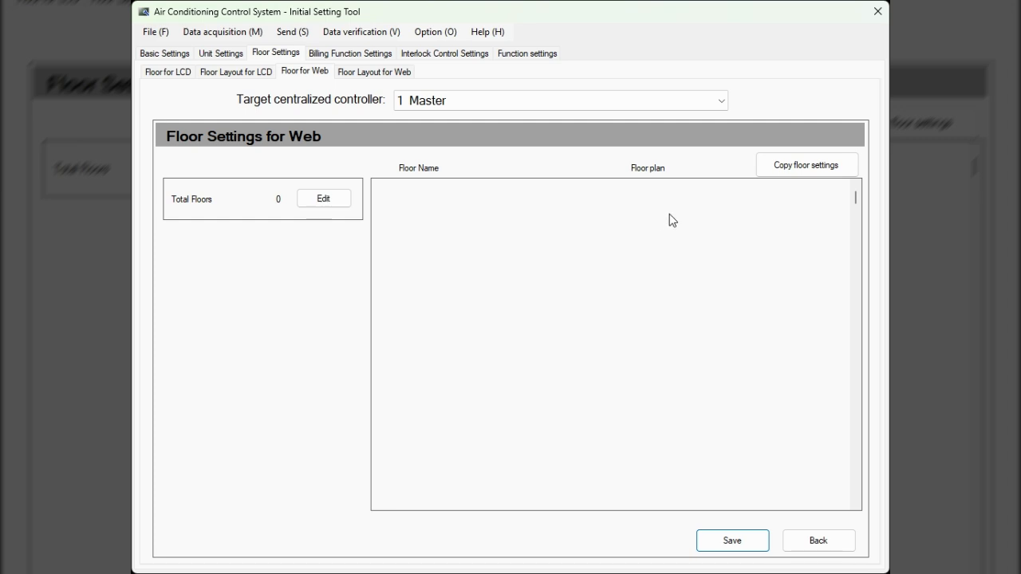
click(804, 167)
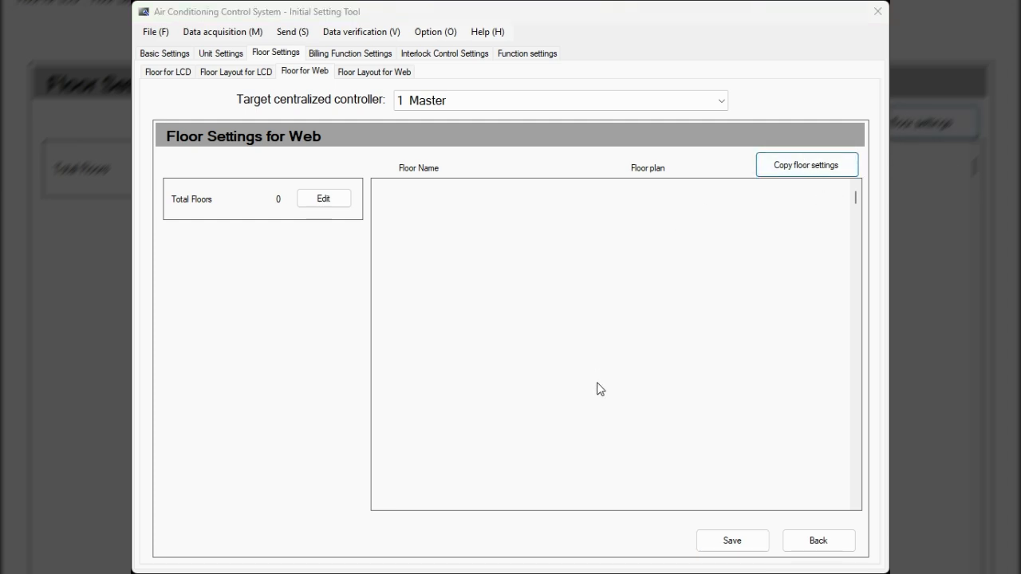
click(528, 377)
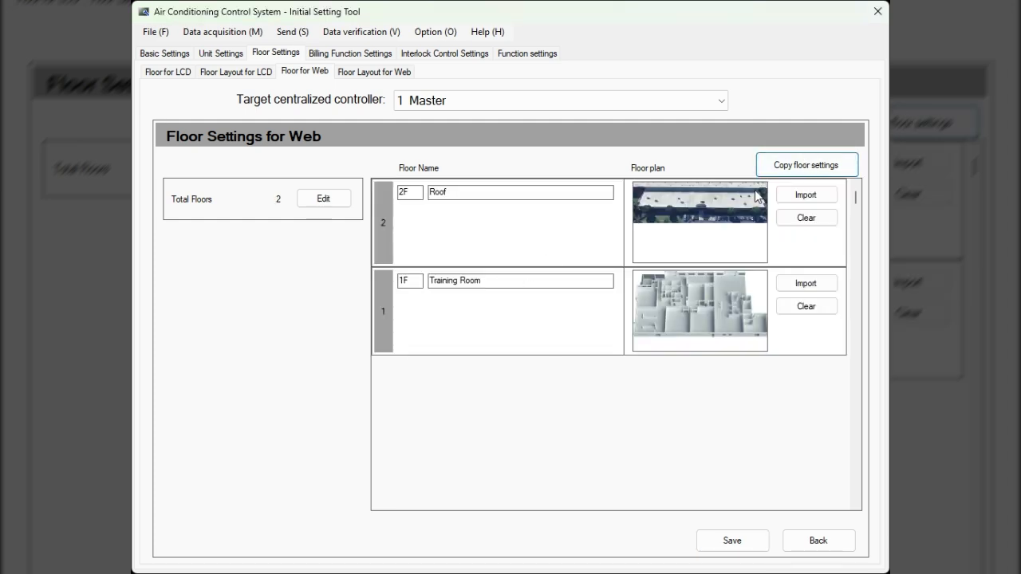
click(372, 75)
click(310, 75)
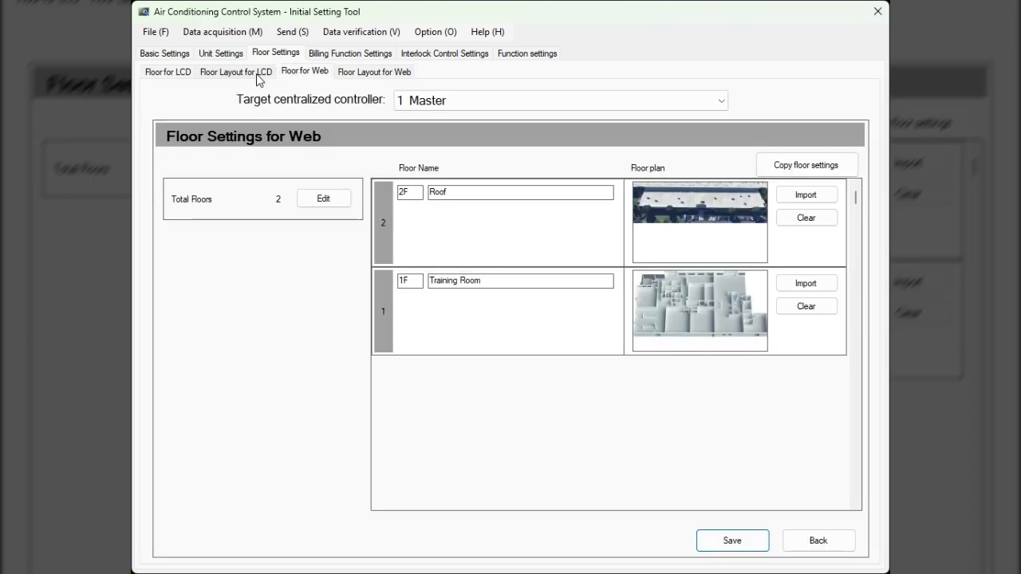
- Assign outdoor unit address 51 (HP 1) to the 2F floor layout for LCD, aligned to the grid on the rear roof section
click(164, 74)
click(235, 73)
click(168, 74)
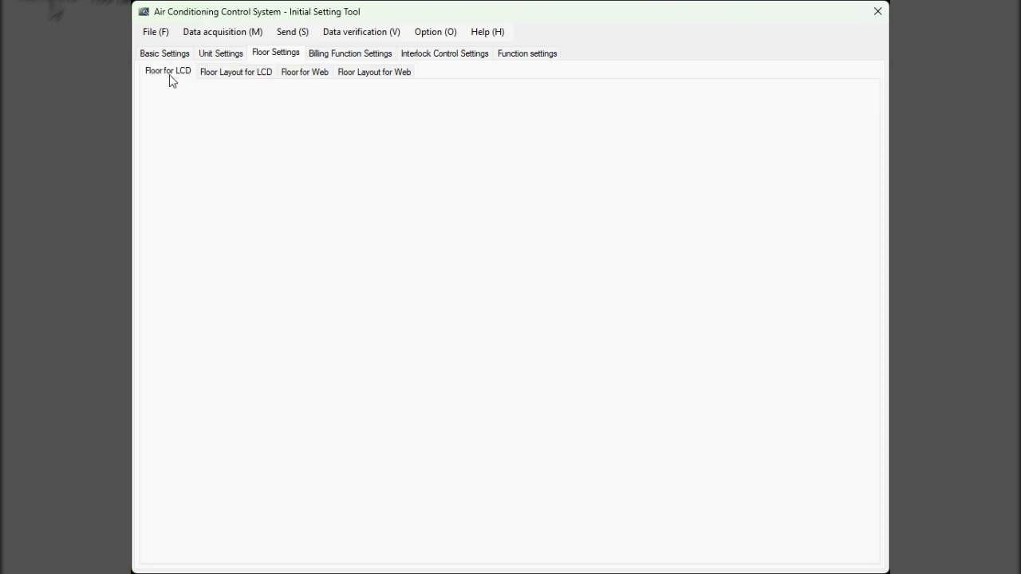
click(217, 75)
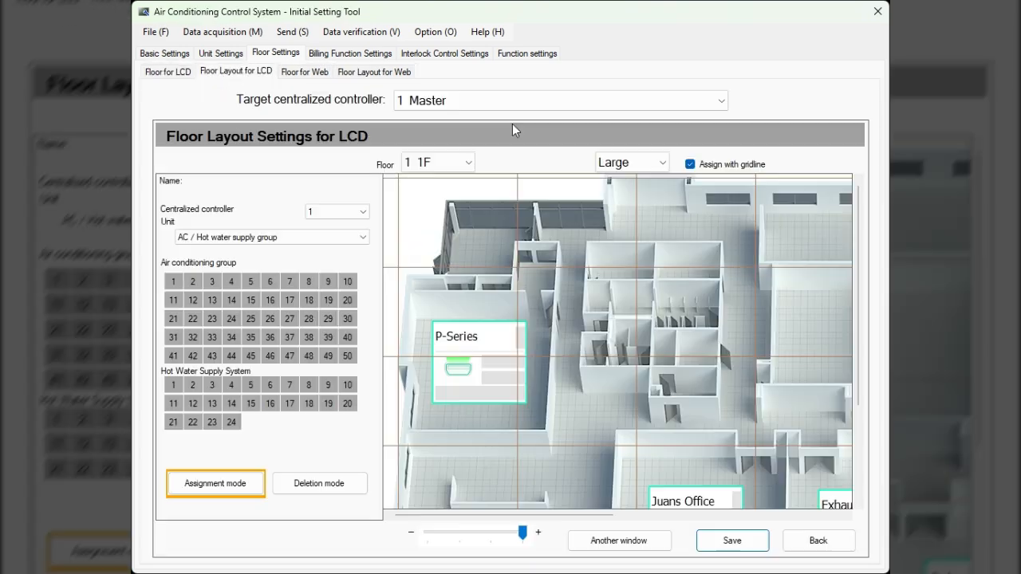
click(432, 163)
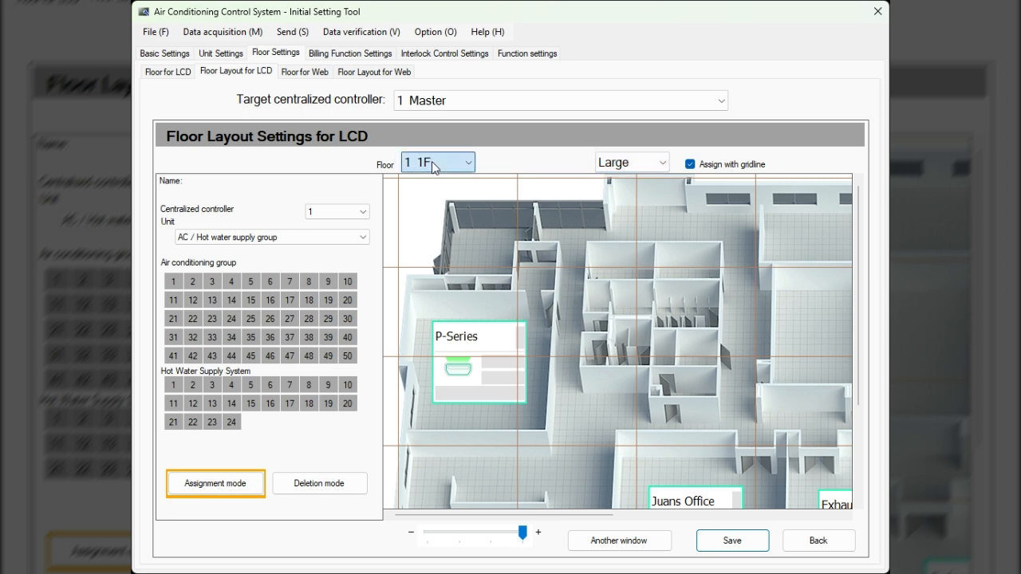
click(431, 182)
click(311, 237)
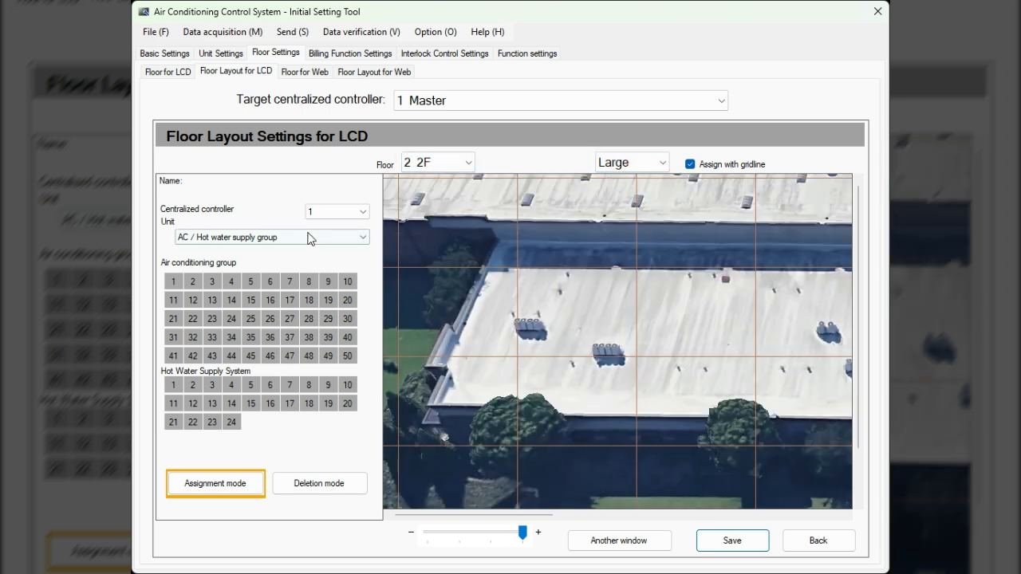
click(292, 265)
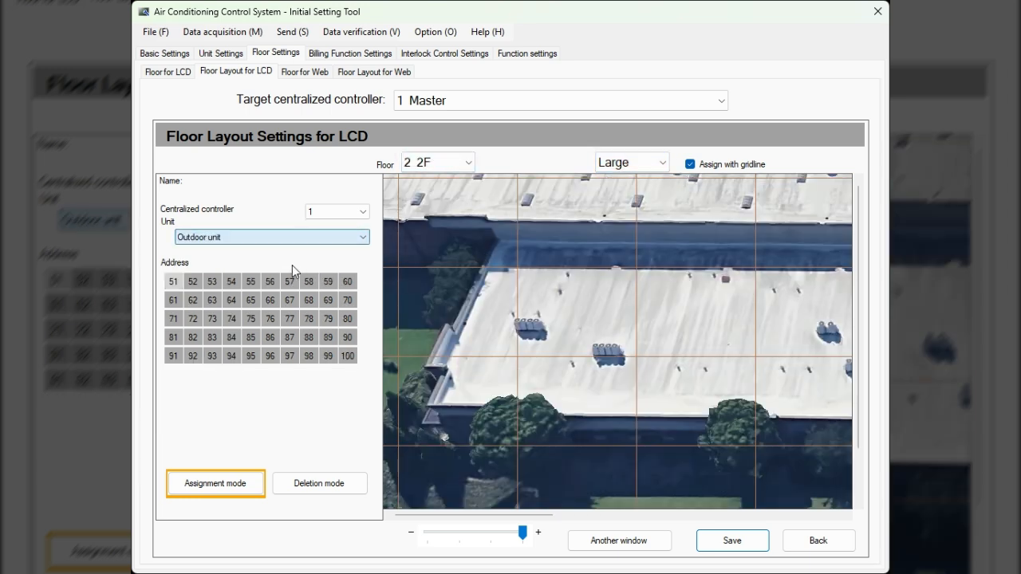
click(174, 281)
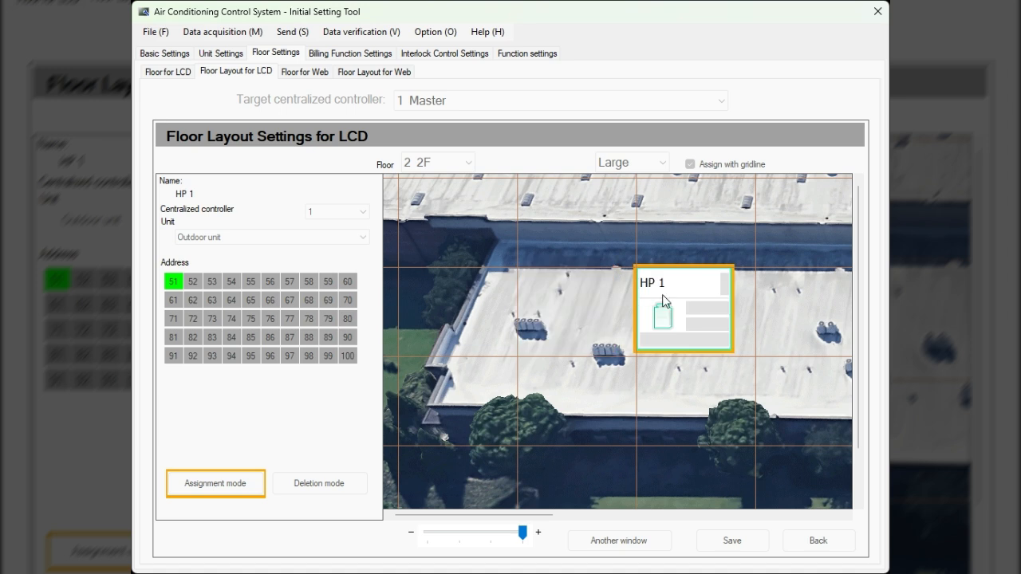
click(602, 191)
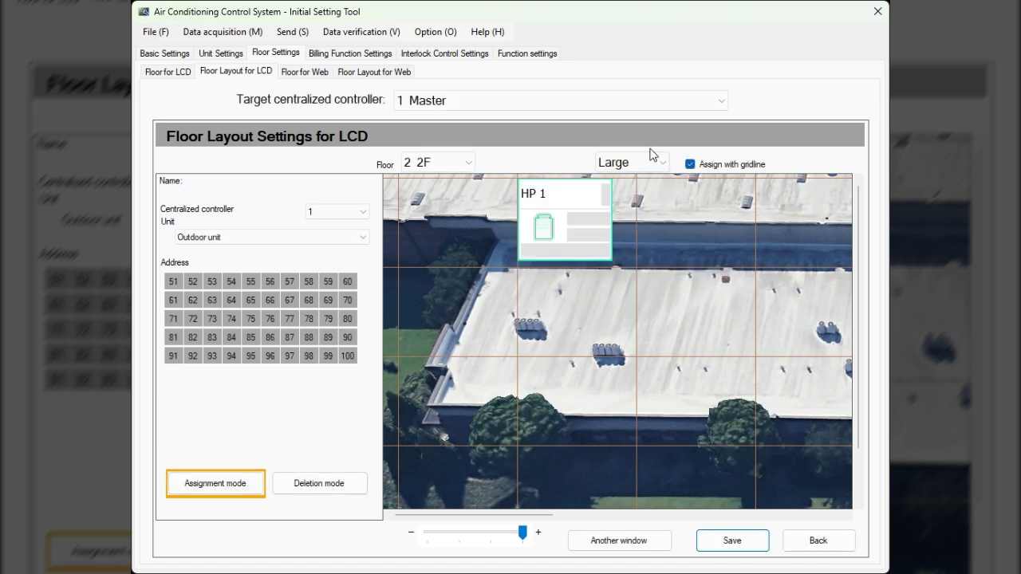
- Turn off gridline assignment and reposition HP 1 freely on the front roof above the rooftop units
click(690, 164)
click(598, 230)
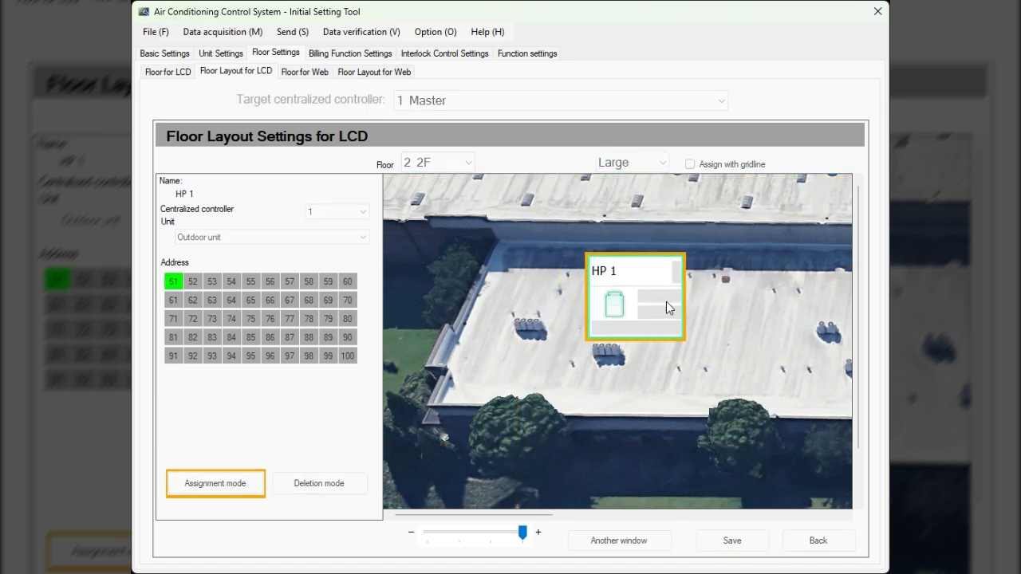
click(667, 303)
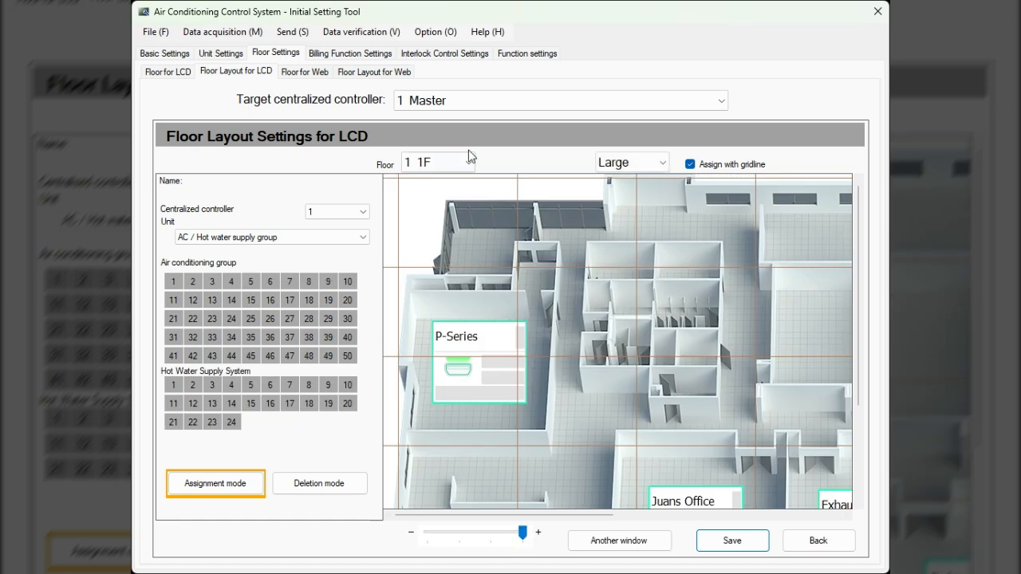
- Check HP 1's placement on the whole 2F floor plan and save the floor layout settings for LCD
click(458, 162)
click(455, 190)
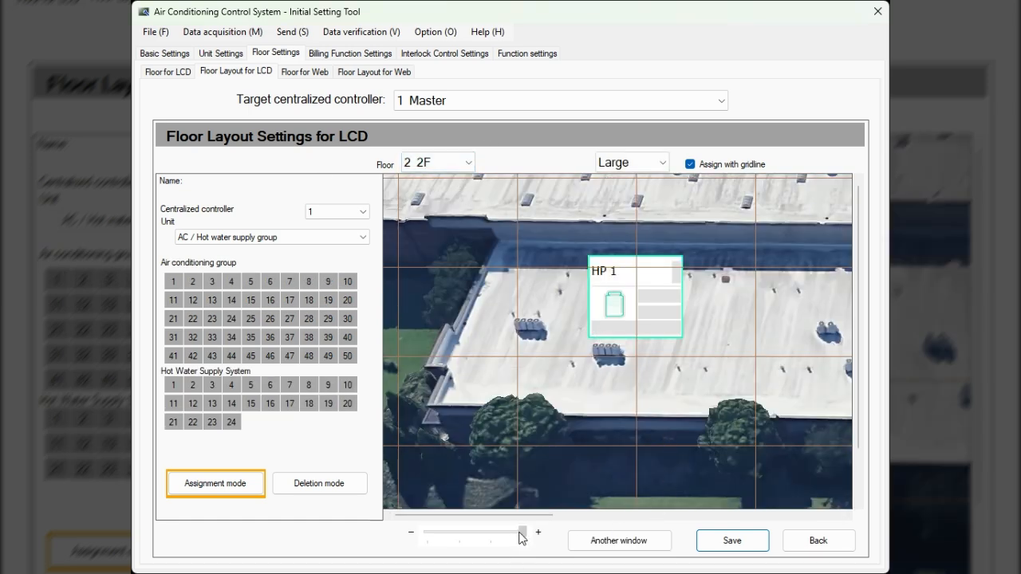
drag(522, 533, 461, 533)
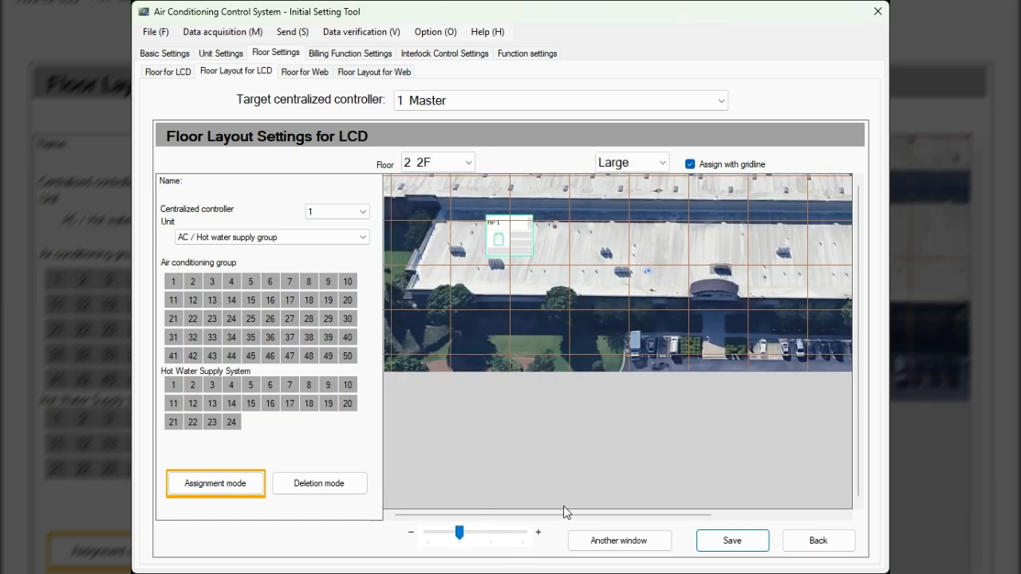
drag(564, 515, 589, 527)
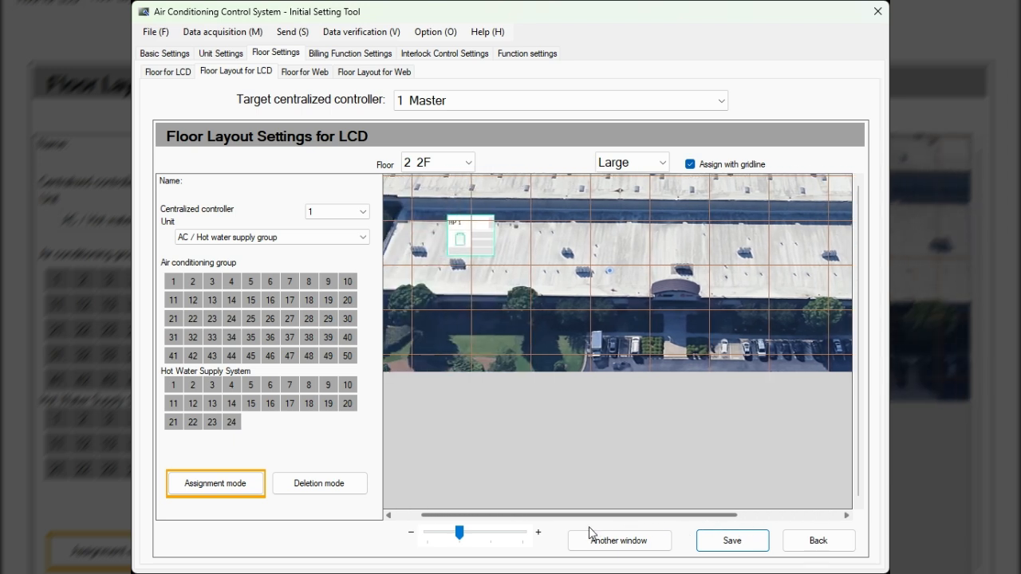
click(733, 541)
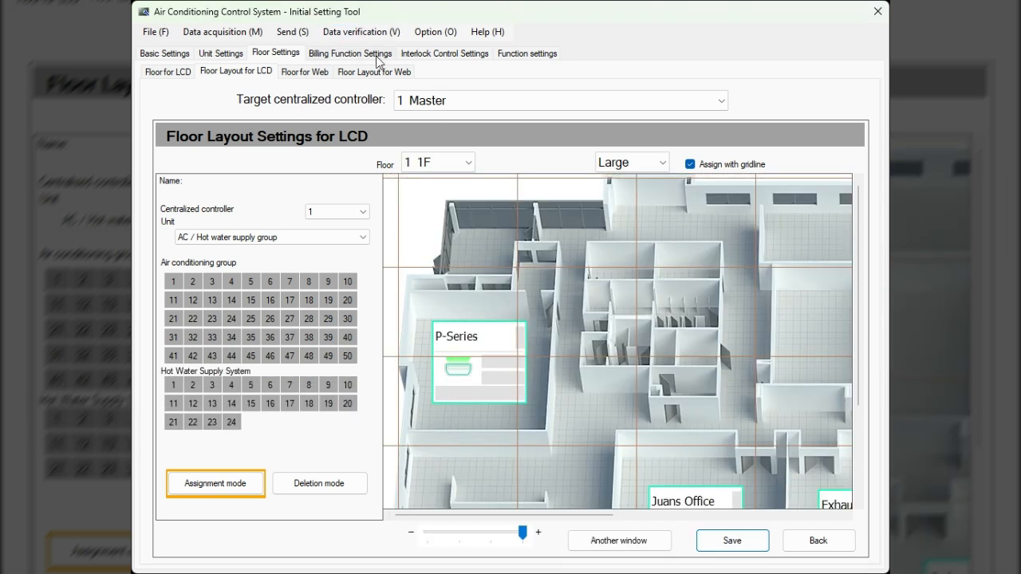
- Recopy the LCD floor settings to Web and save them, checking the 2F floor layout for Web
click(313, 73)
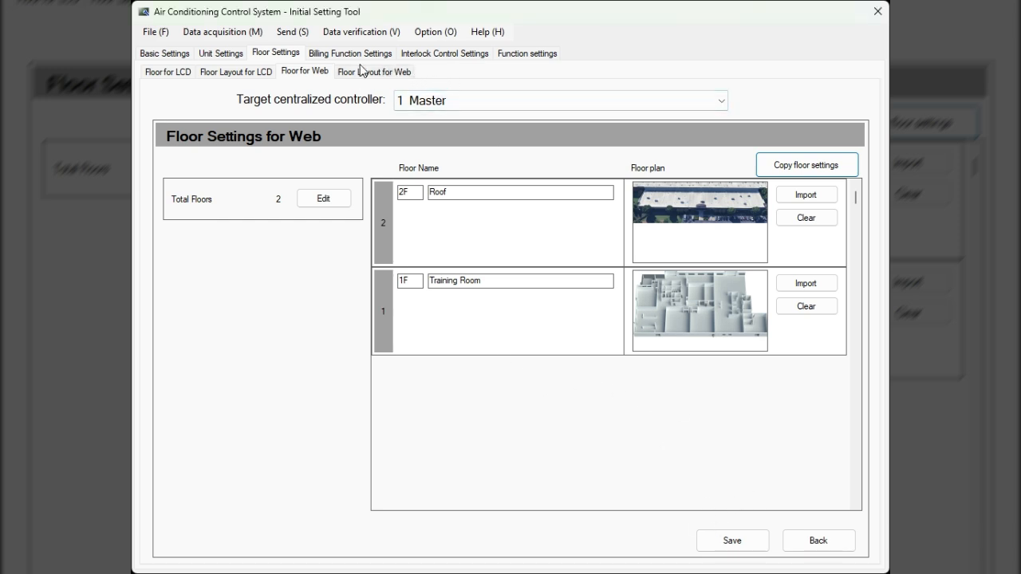
click(735, 541)
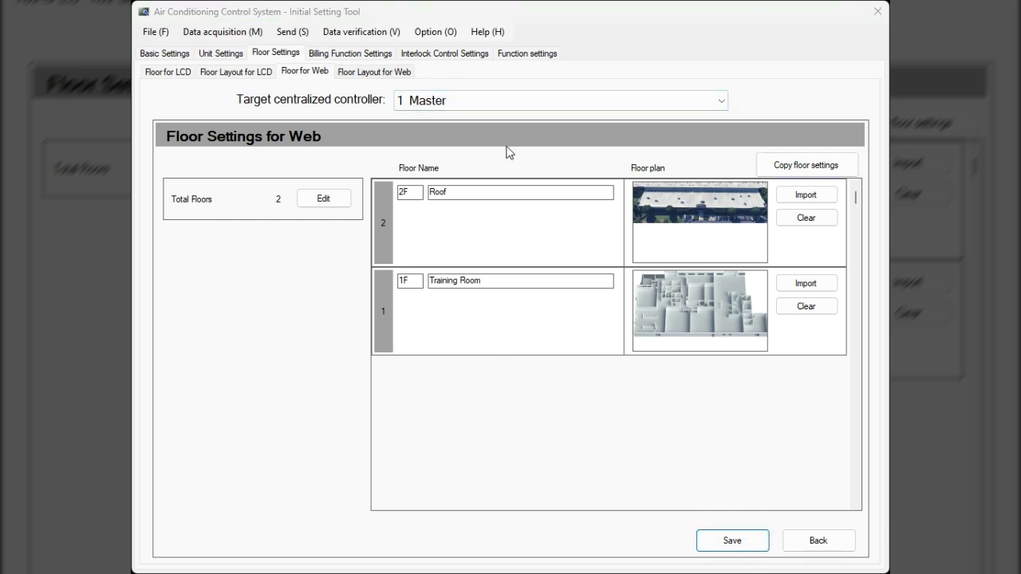
click(397, 72)
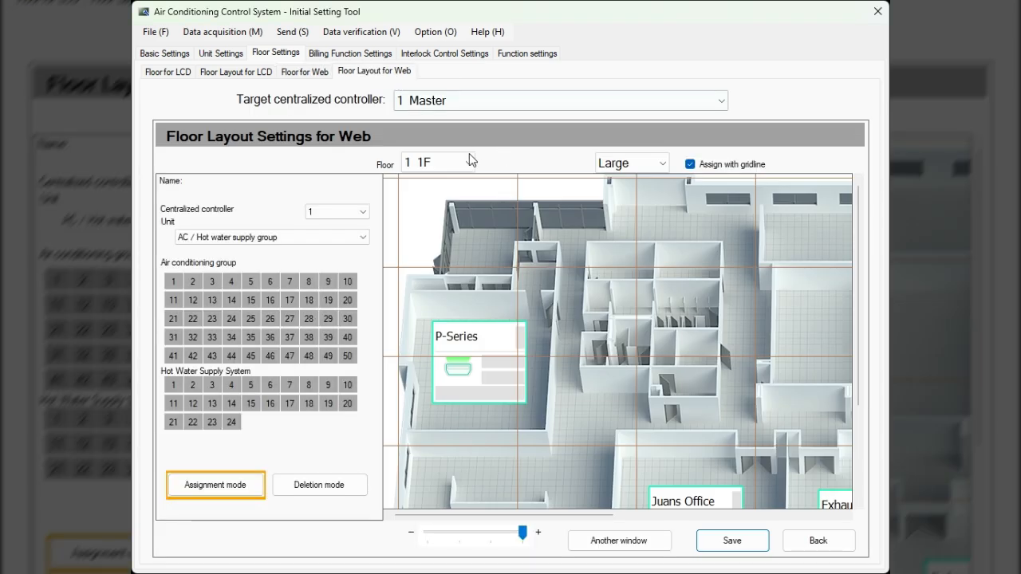
click(469, 162)
click(454, 192)
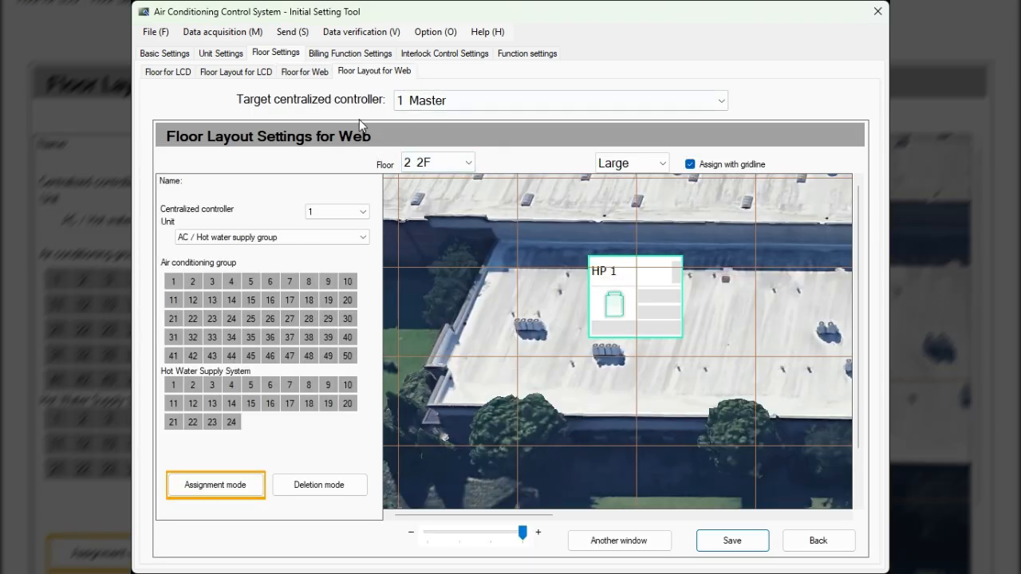
- Look over the billing, interlock control and energy management settings, and set outdoor unit 51's measurement function to Available
click(361, 56)
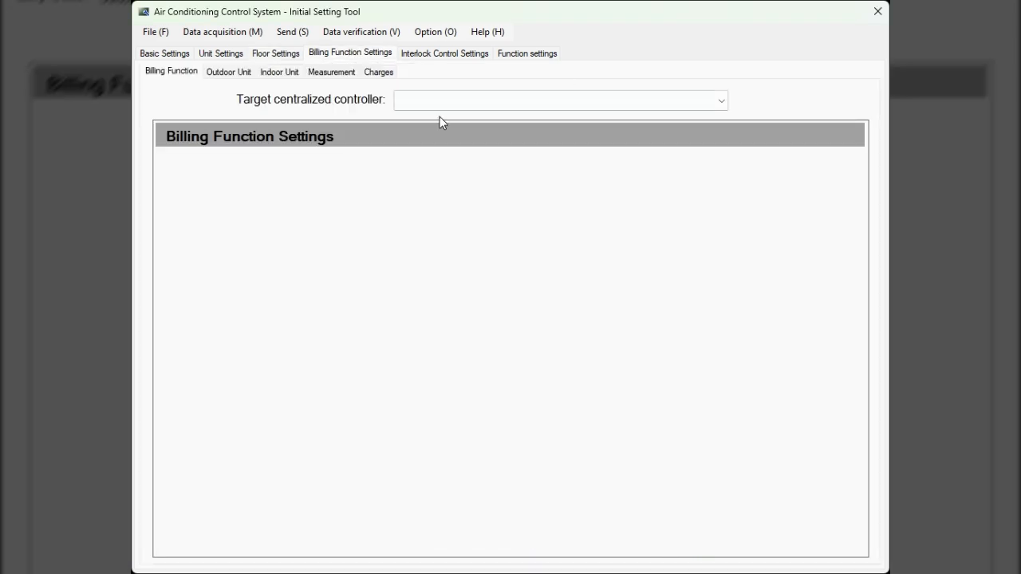
click(421, 57)
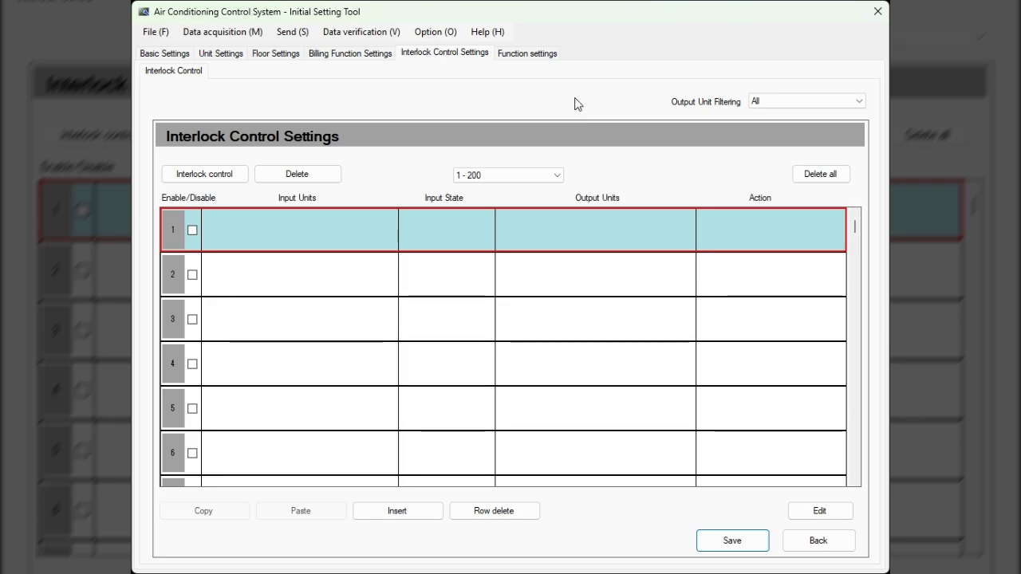
click(518, 55)
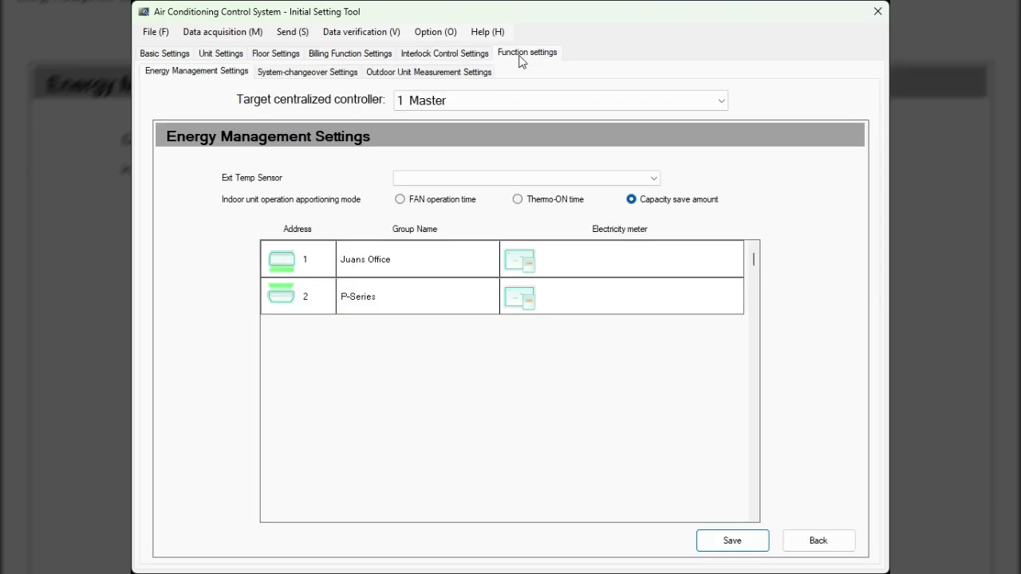
click(445, 73)
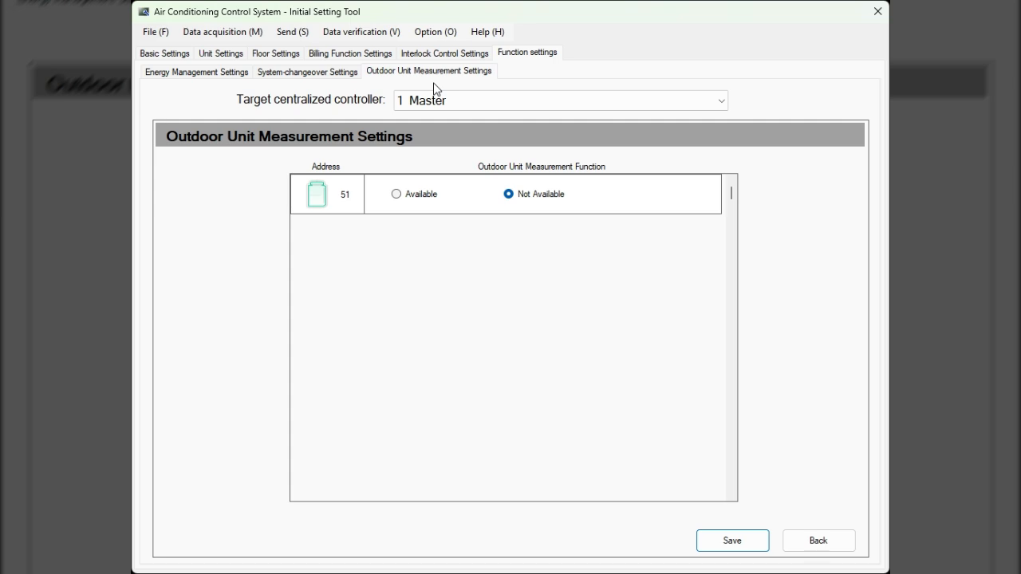
click(293, 34)
click(420, 198)
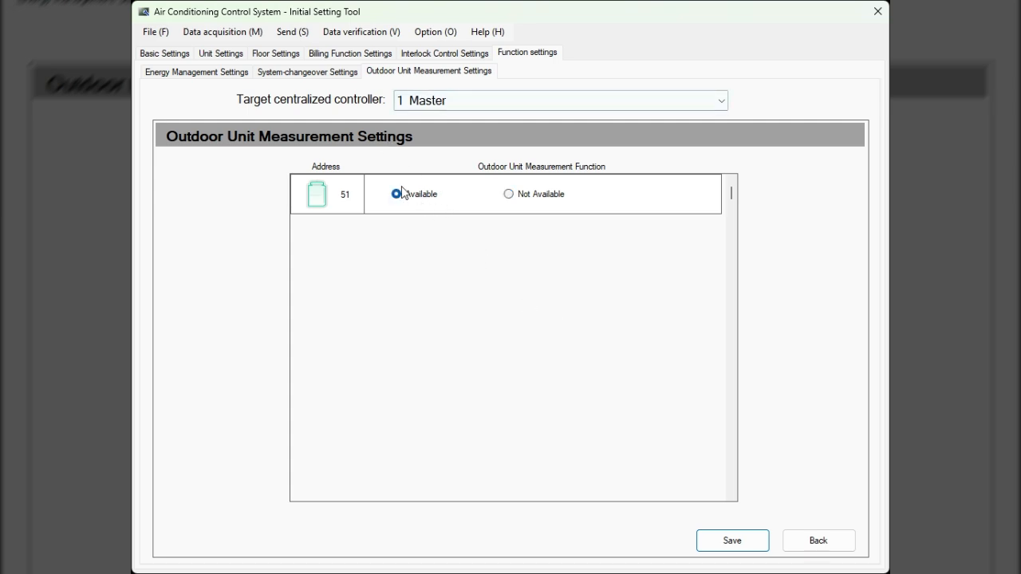